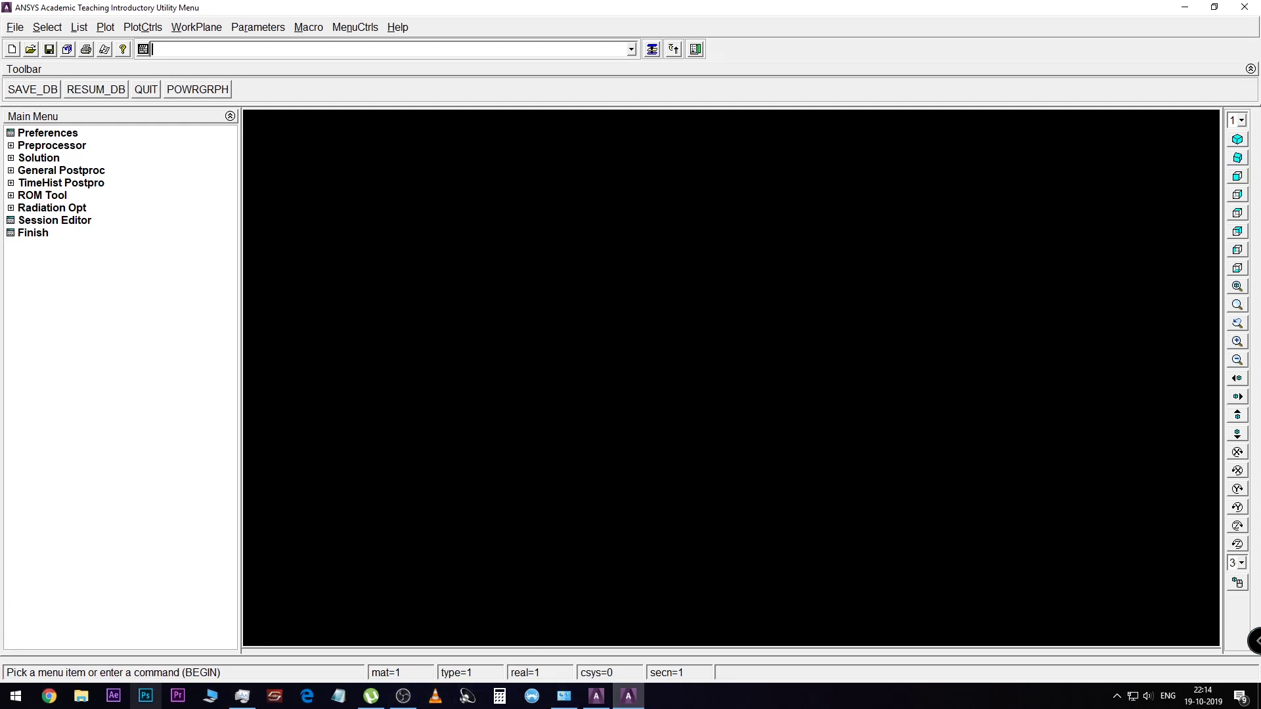
Limit the interface filtering to Structural disciplines only
left_click(60, 133)
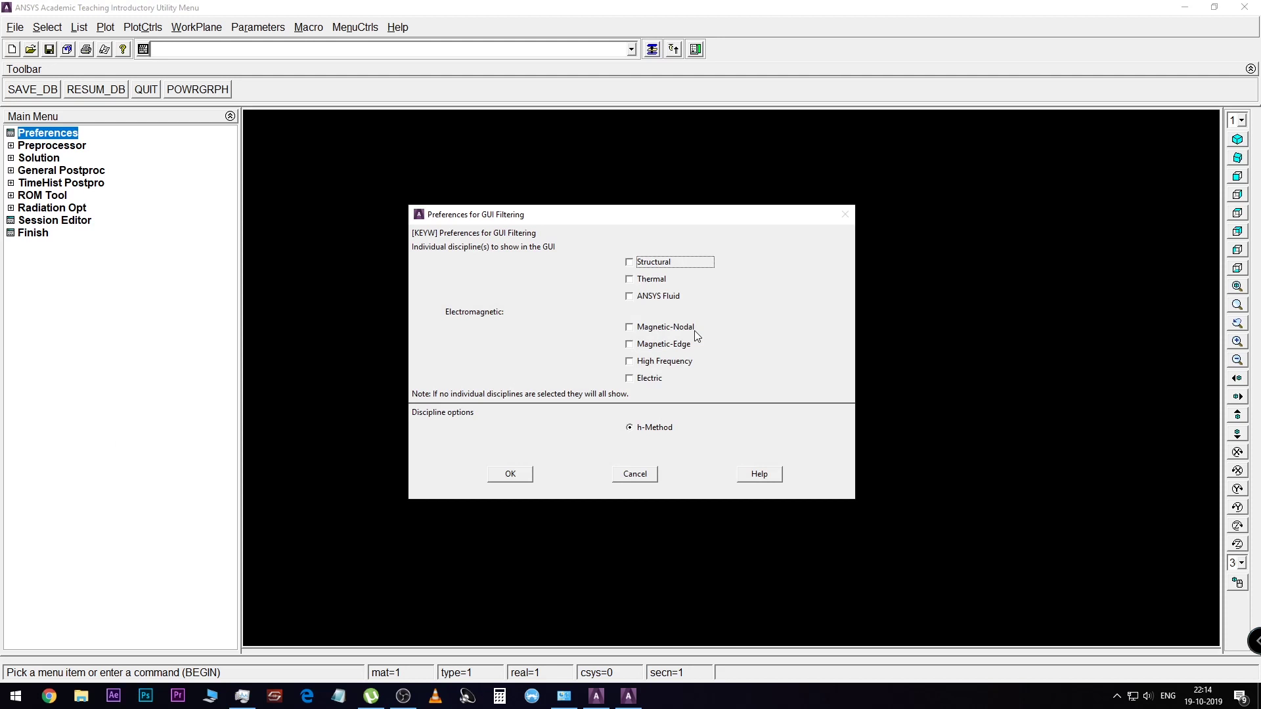
left_click(629, 262)
left_click(517, 483)
Add element type 1 as PLANE182 with K3 set to plane stress with thickness
left_click(58, 147)
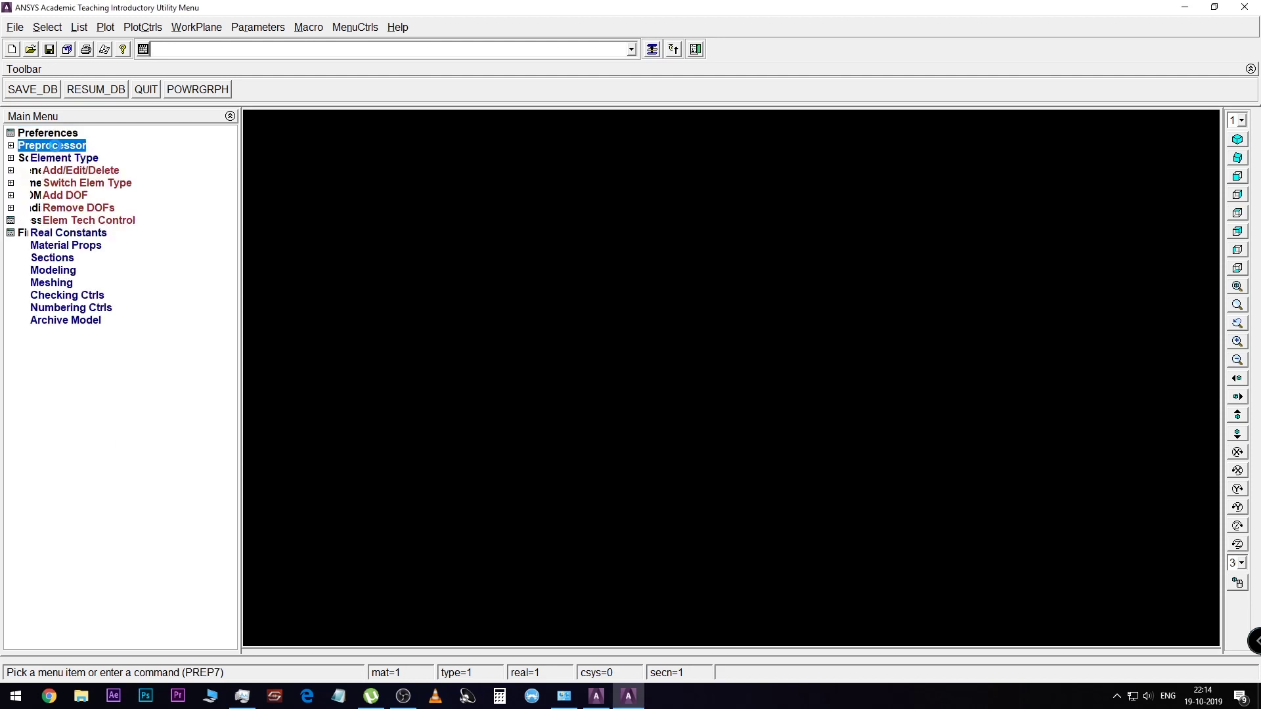
left_click(85, 172)
left_click(97, 336)
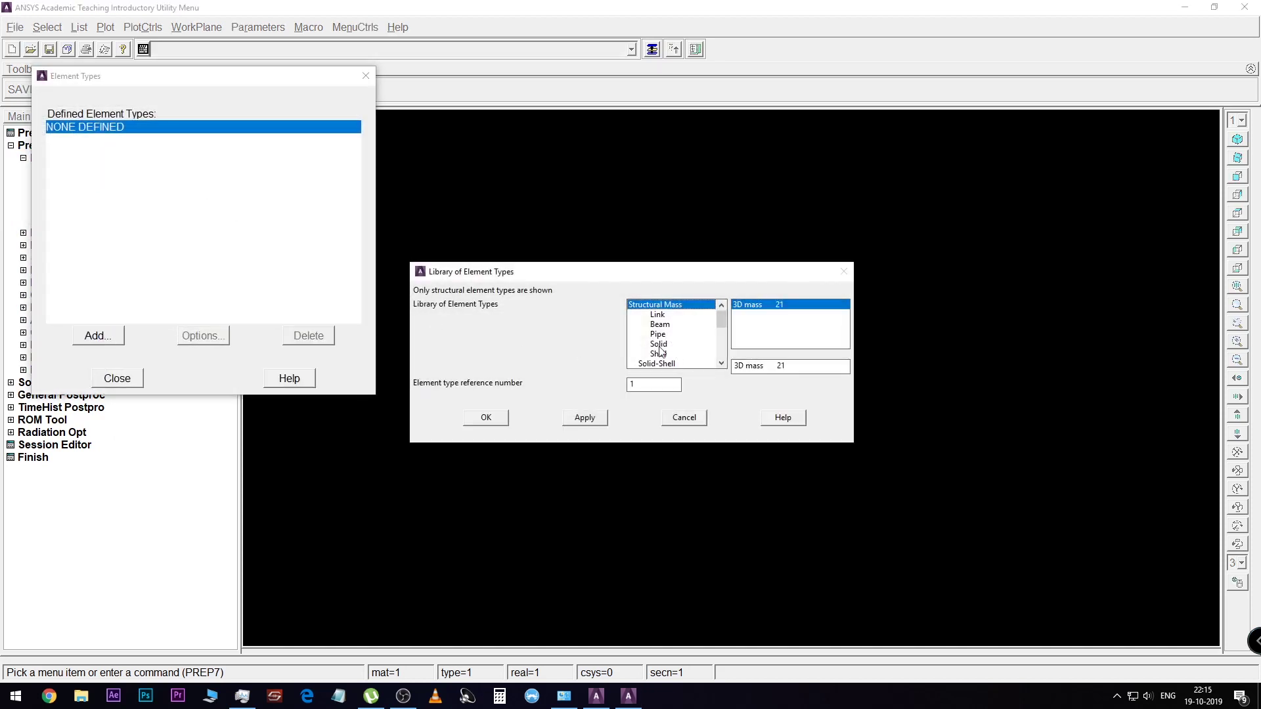
left_click(661, 344)
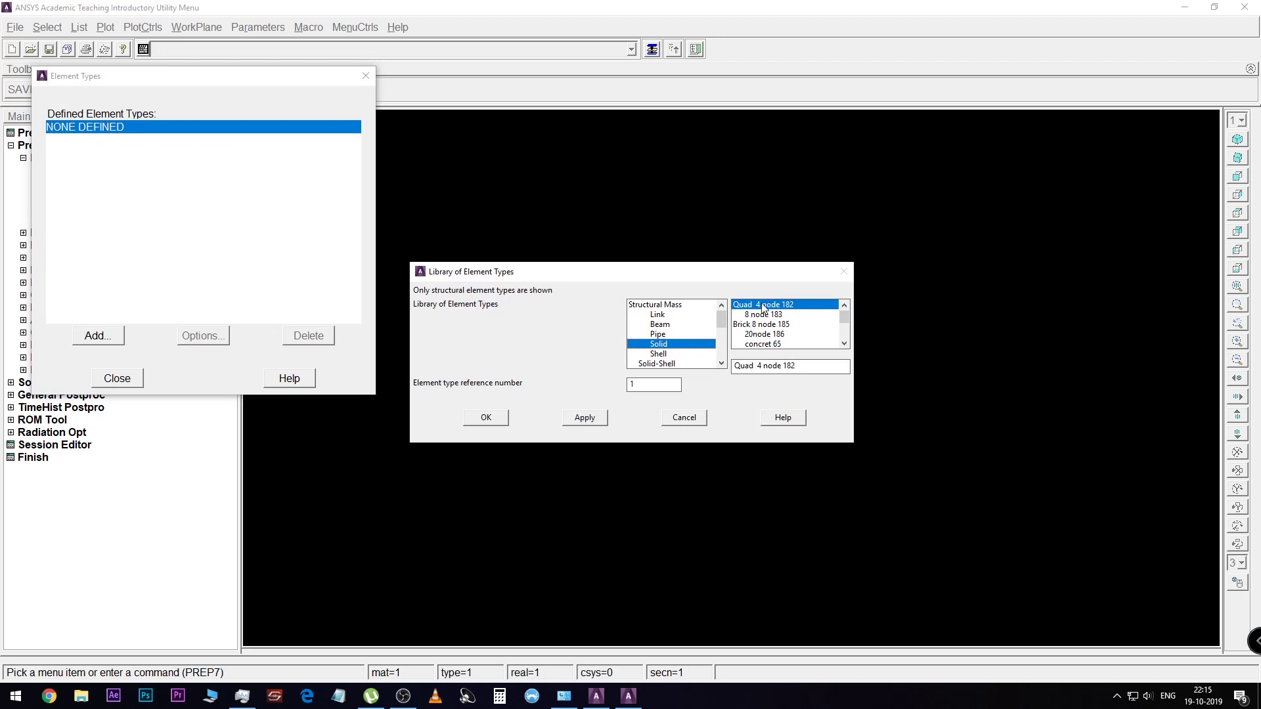
left_click(486, 418)
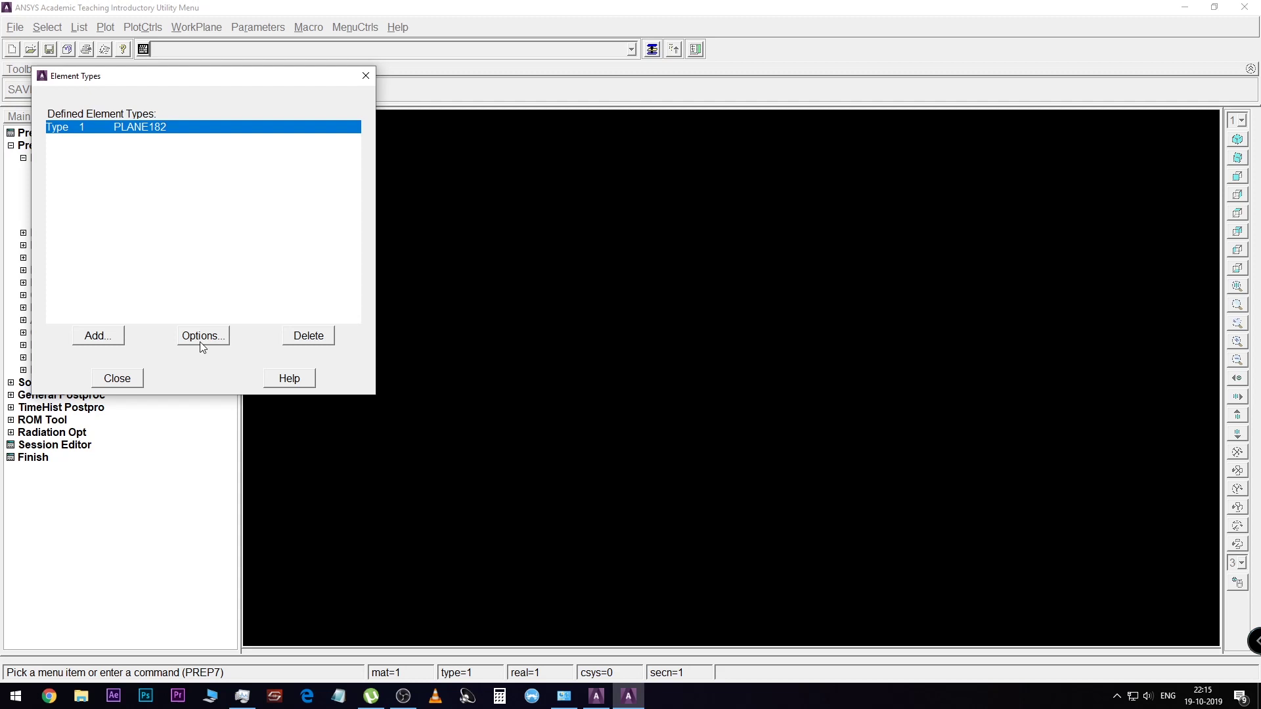
left_click(200, 337)
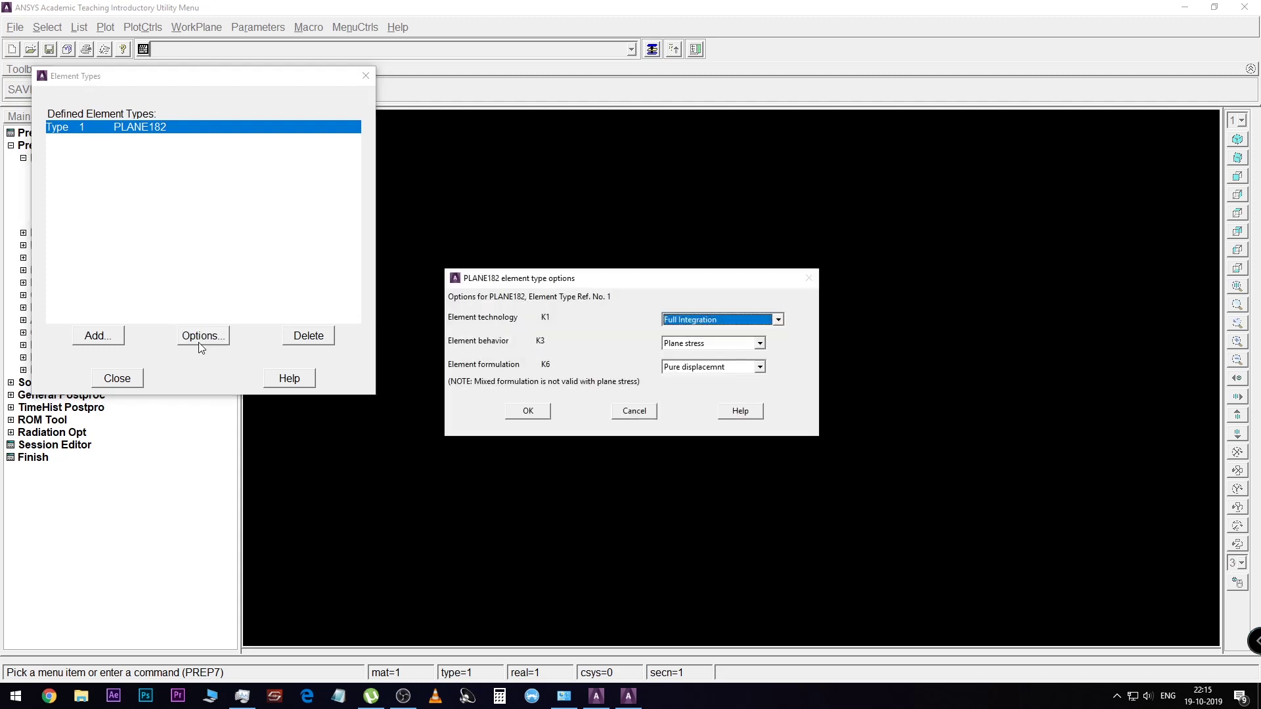
left_click(759, 348)
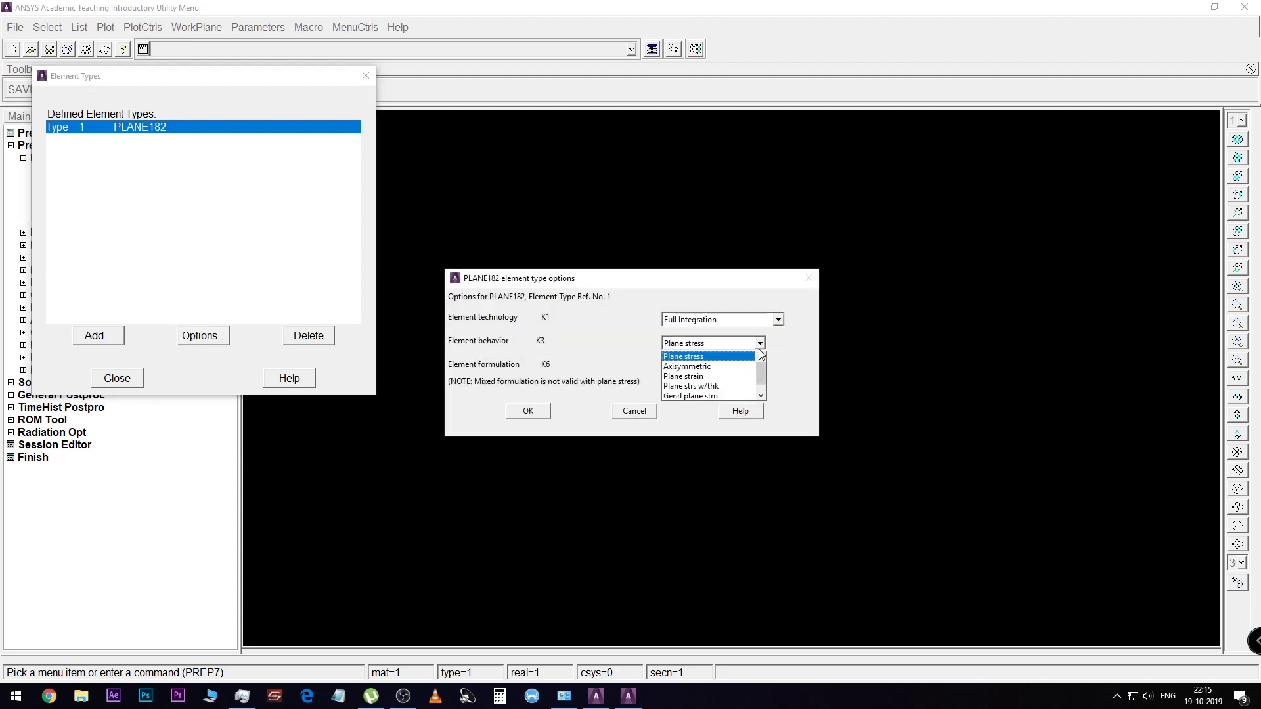
left_click(704, 387)
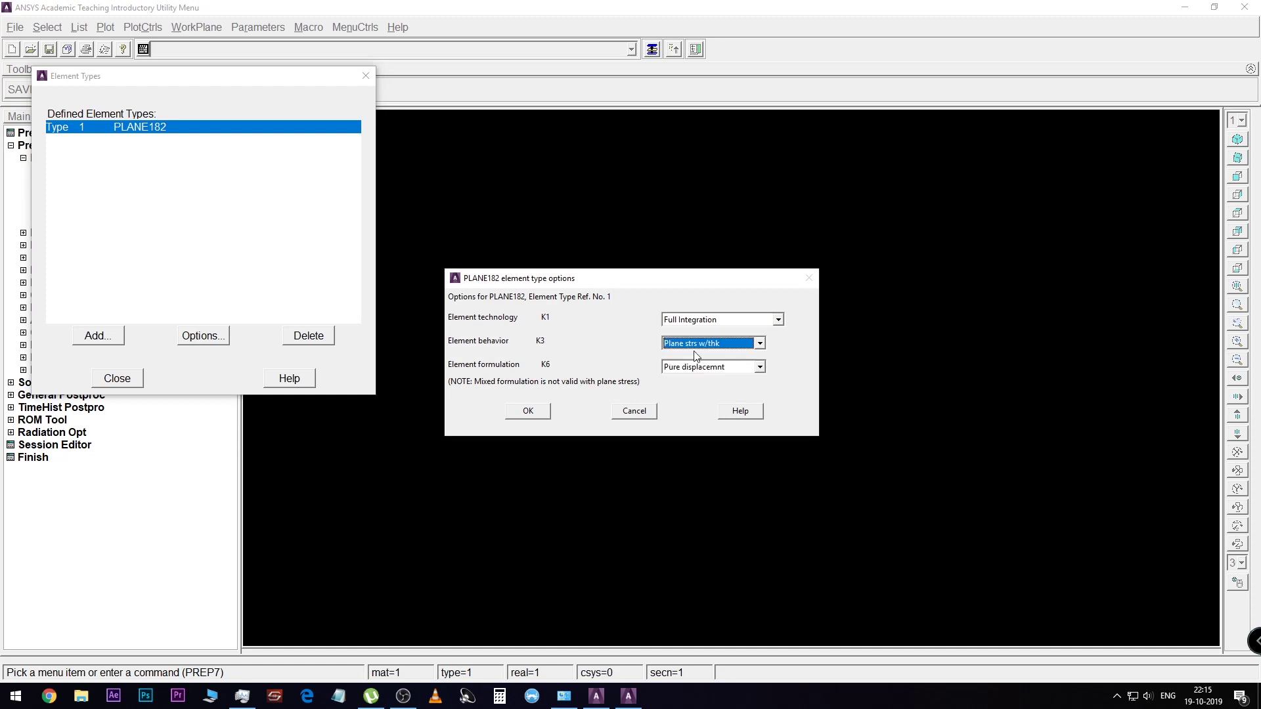
left_click(528, 412)
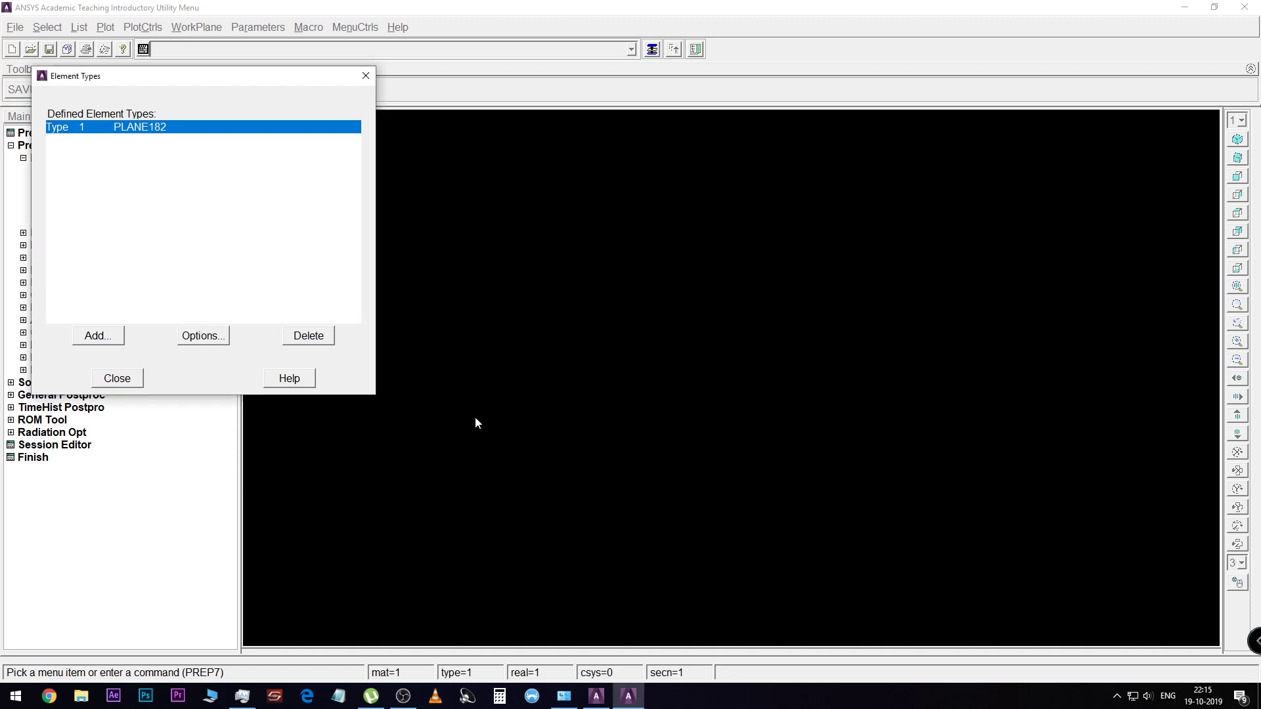
Add real constant set 1 for PLANE182 with thickness 10
left_click(126, 381)
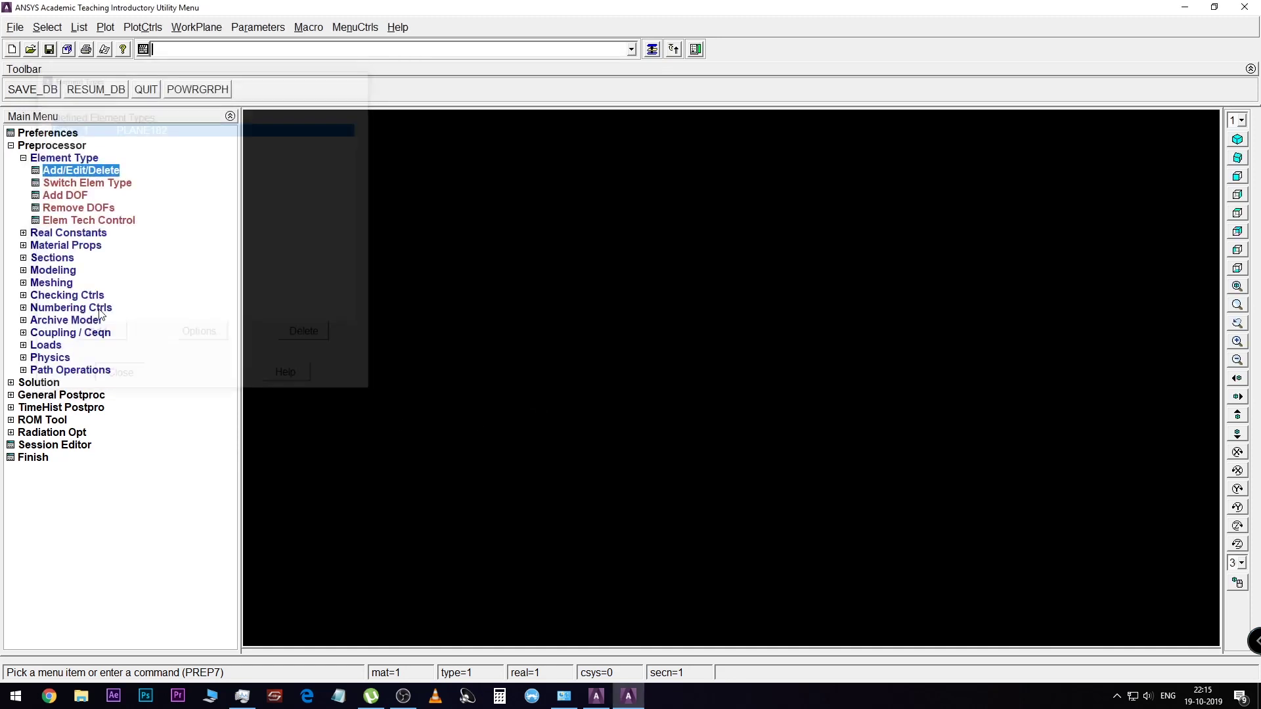
left_click(23, 158)
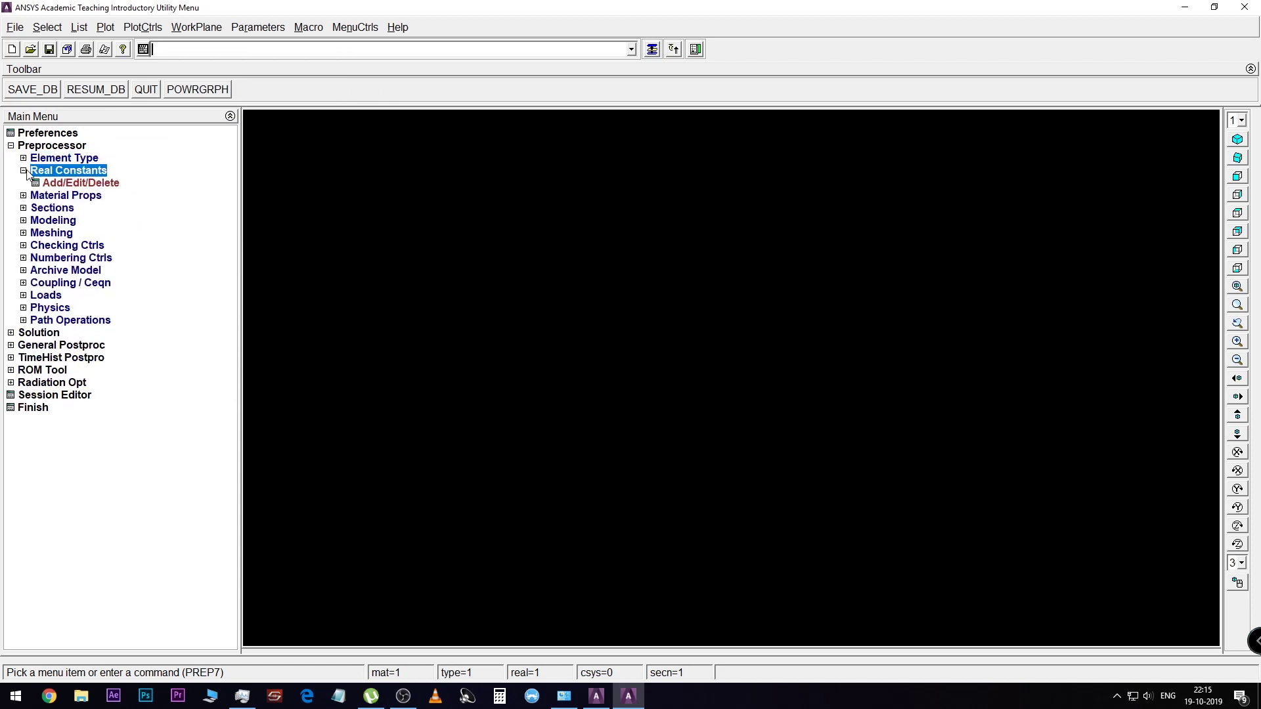
left_click(64, 184)
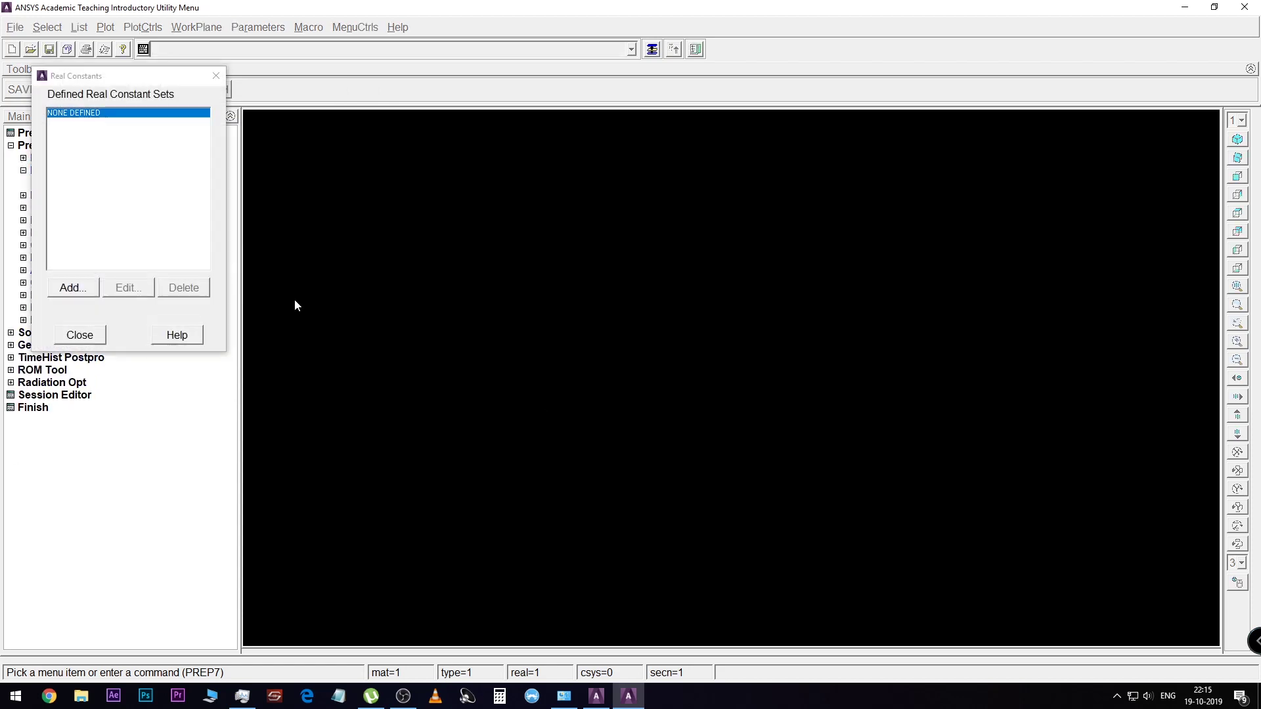
left_click(71, 289)
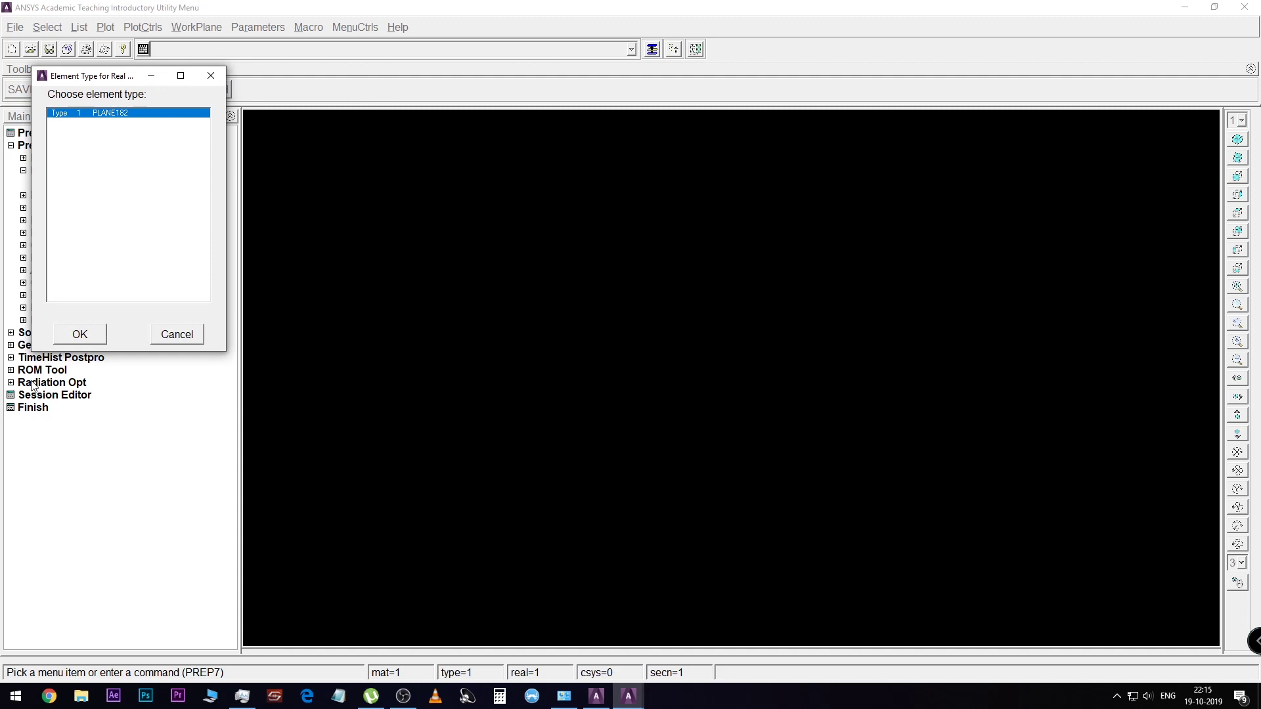
left_click(67, 341)
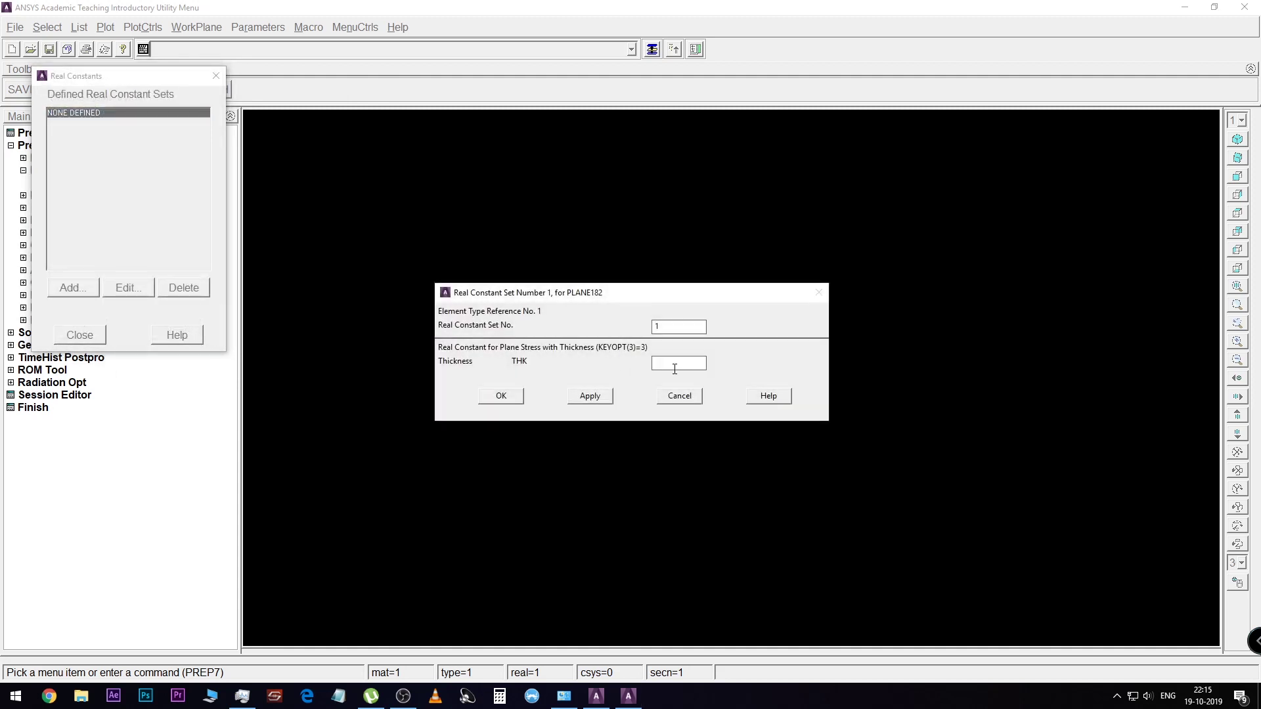
type("10")
left_click(502, 398)
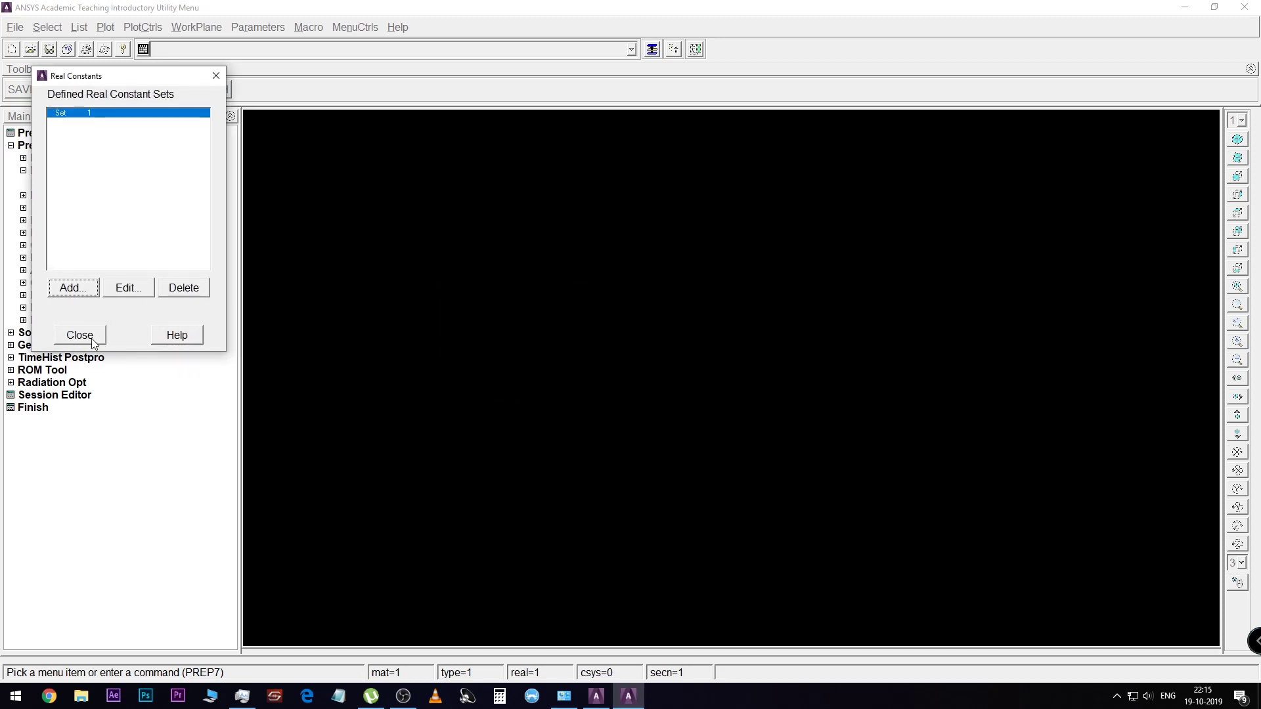
left_click(79, 335)
Give material 1 linear isotropic properties EX 2e5 and PRXY 0.3
left_click(28, 172)
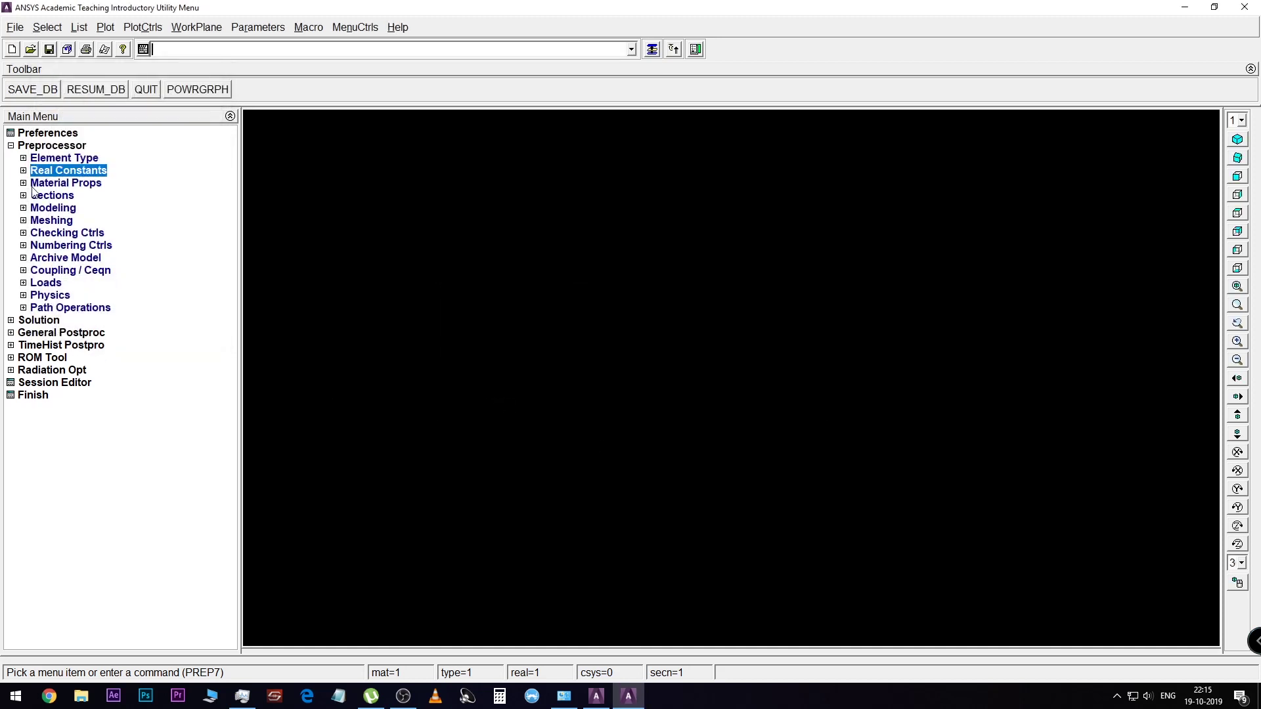
left_click(23, 184)
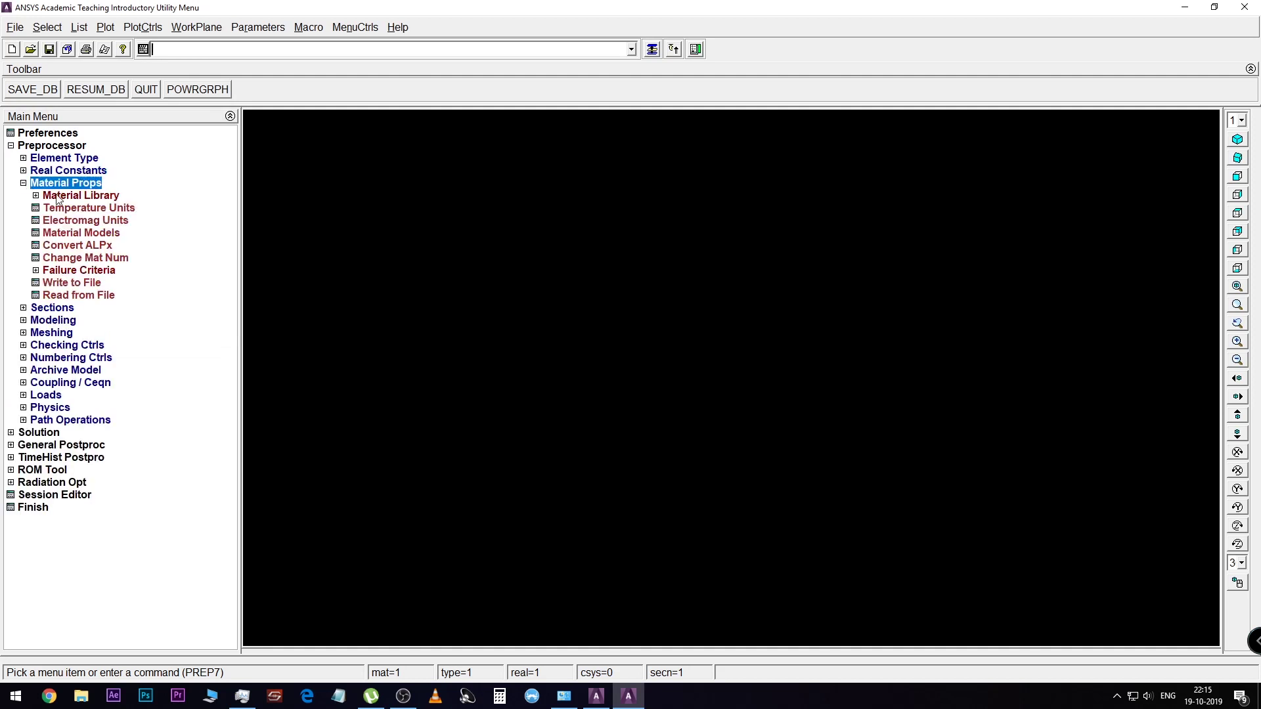
left_click(81, 233)
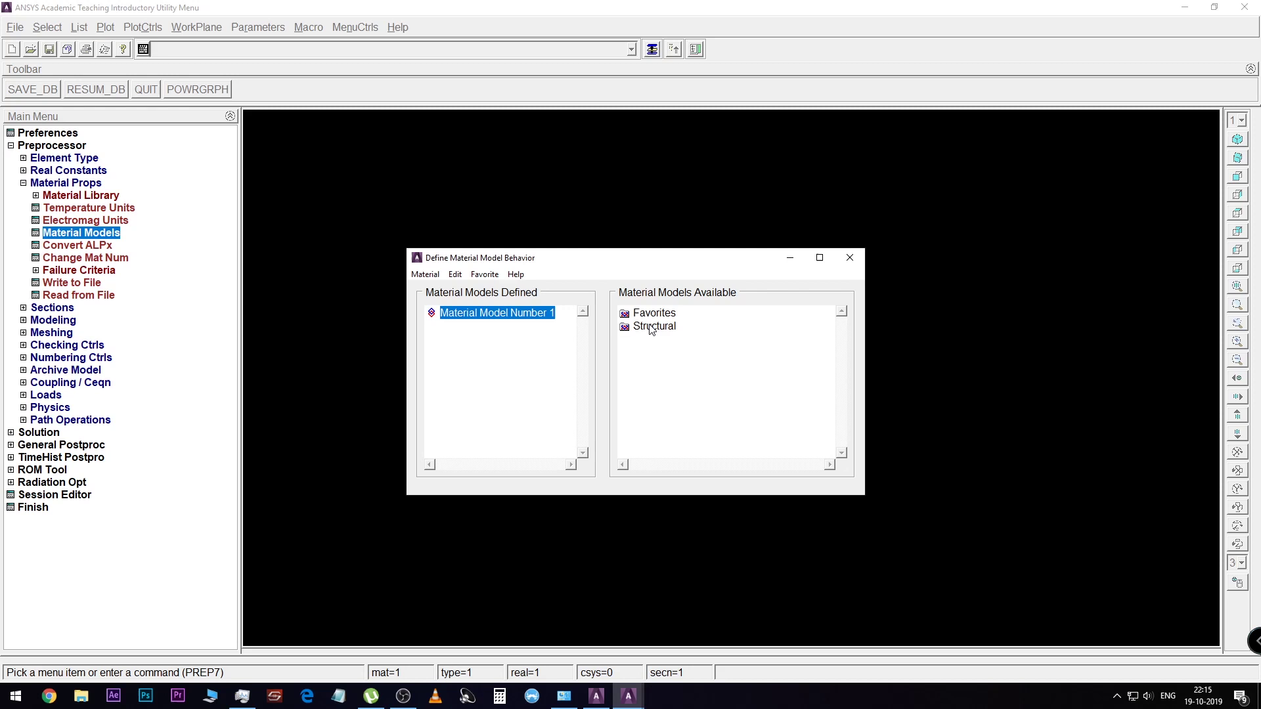
double_click(651, 326)
double_click(672, 340)
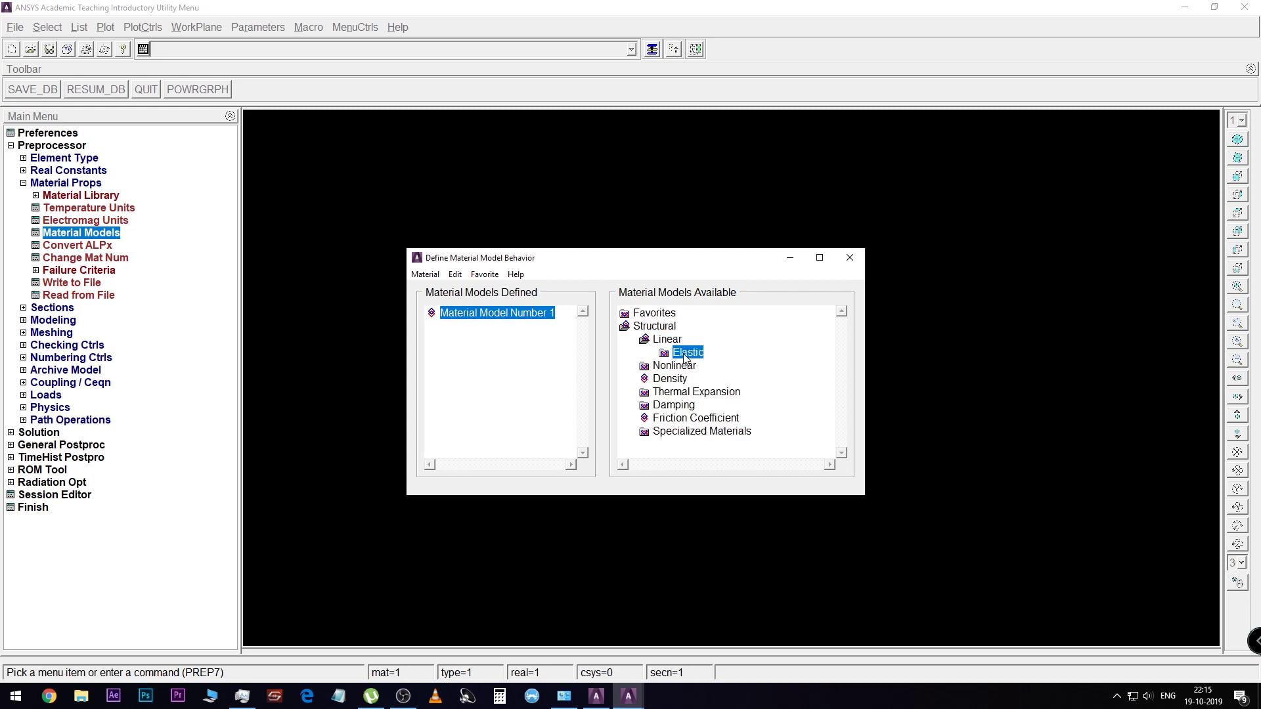
double_click(688, 353)
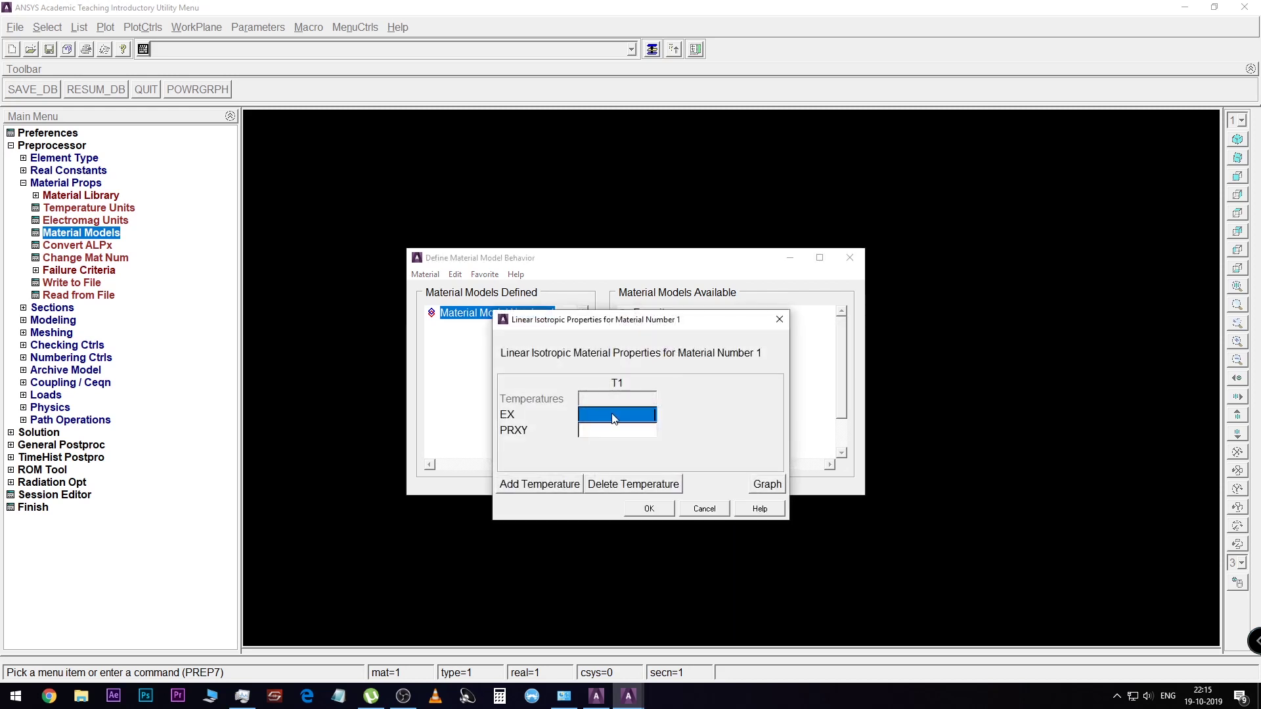
type("2")
type("e5")
left_click(608, 435)
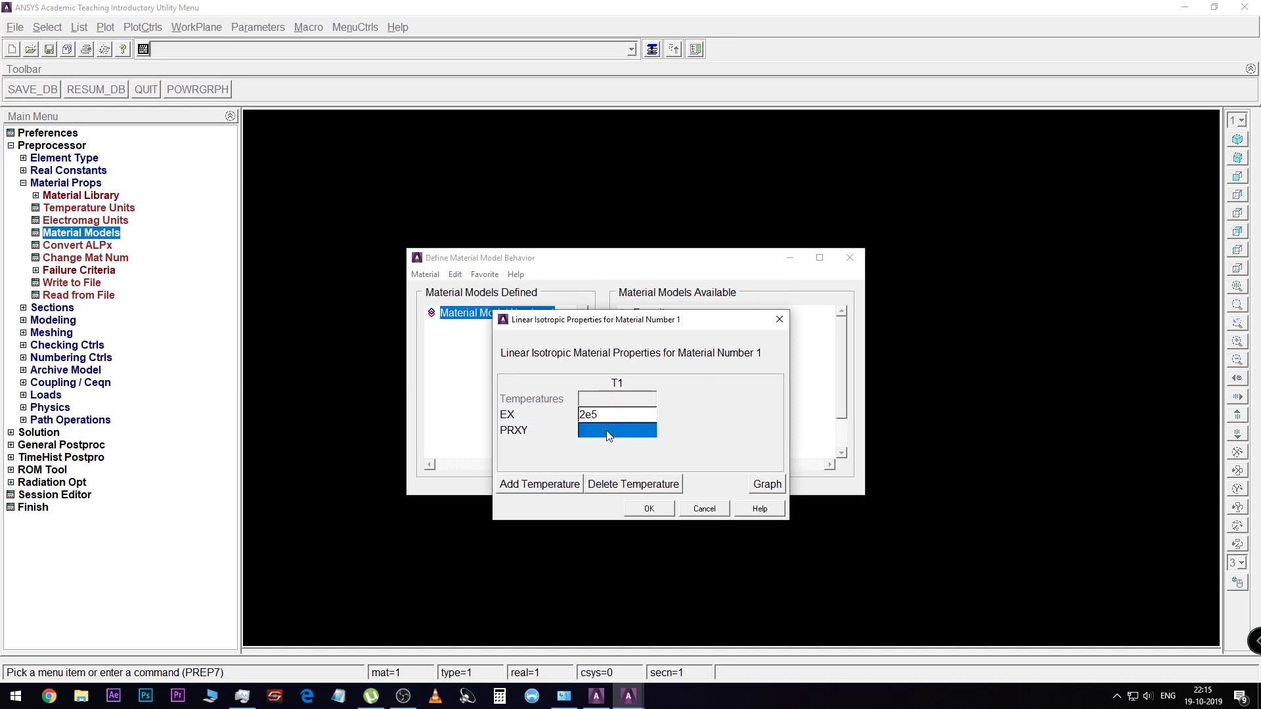
type("0.3")
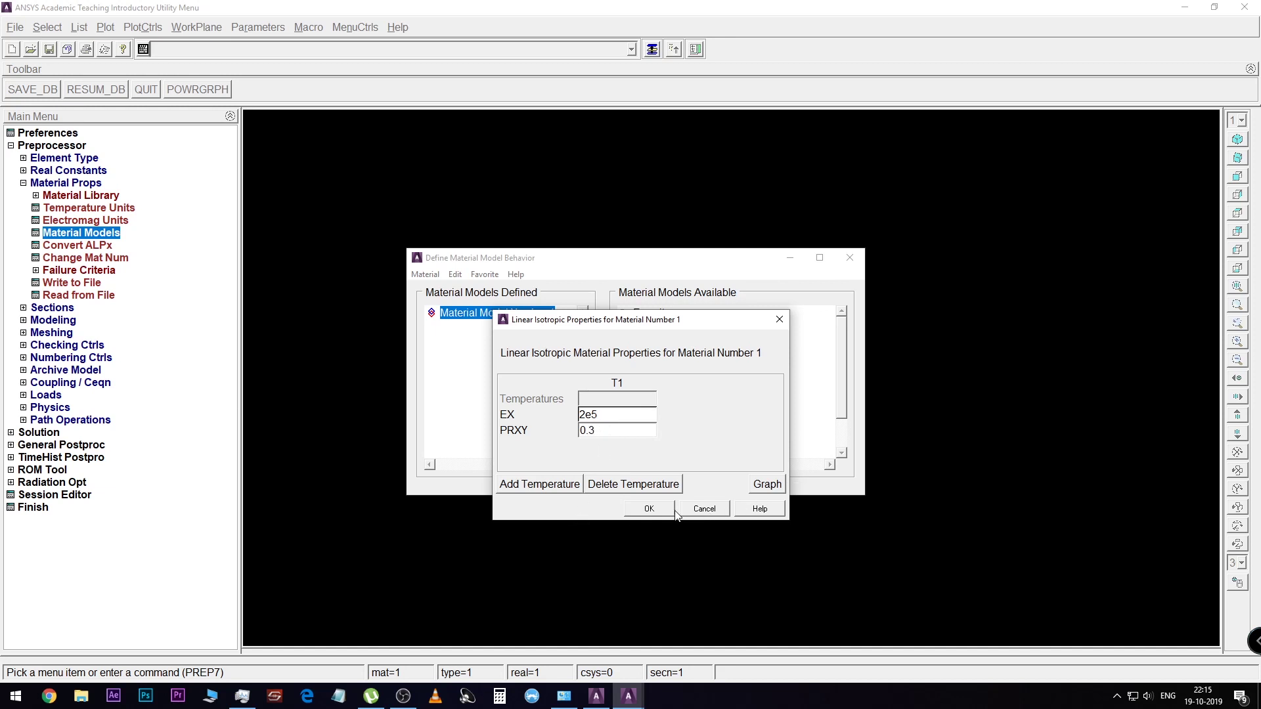
left_click(647, 510)
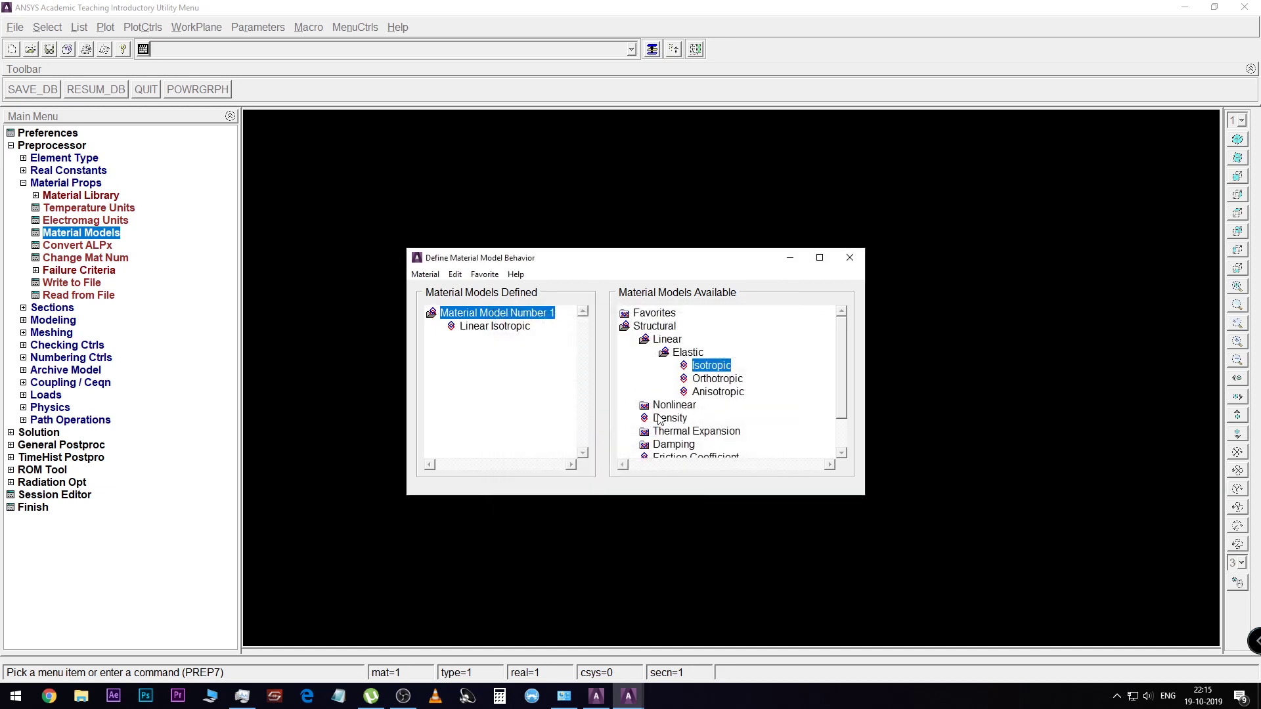
Add density 7.865e-6 to material 1
double_click(683, 418)
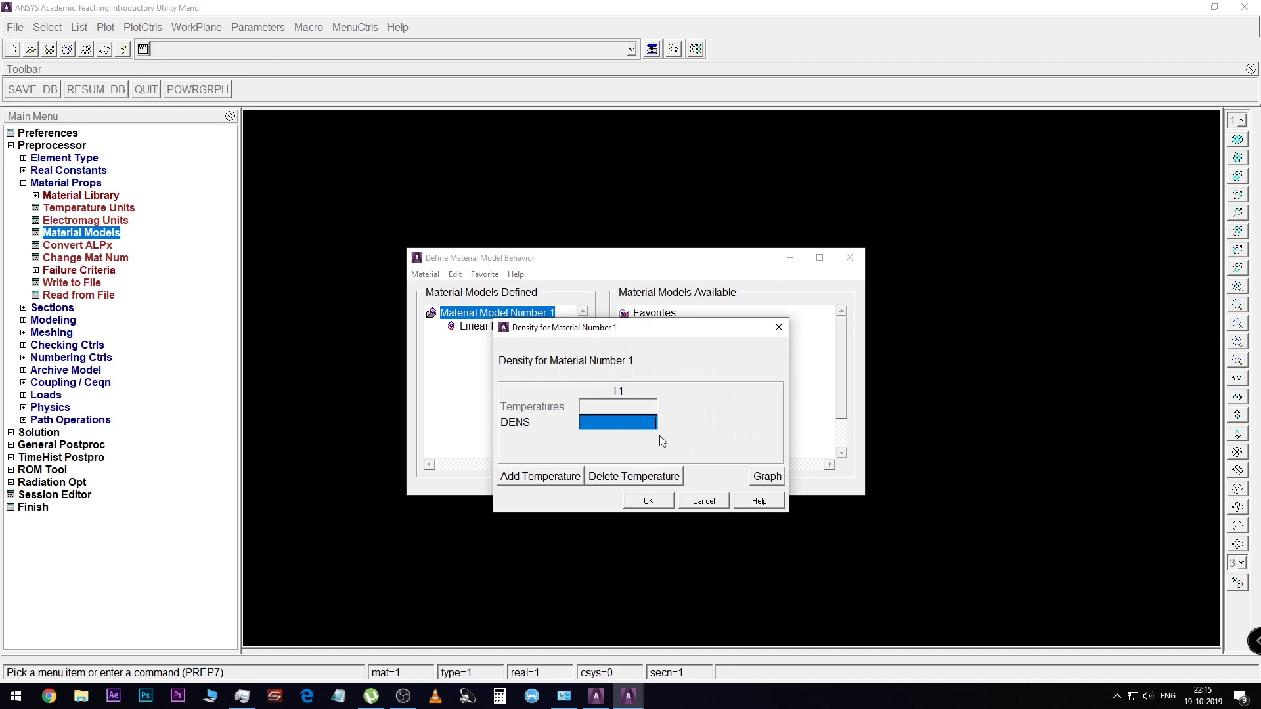
type("7.8")
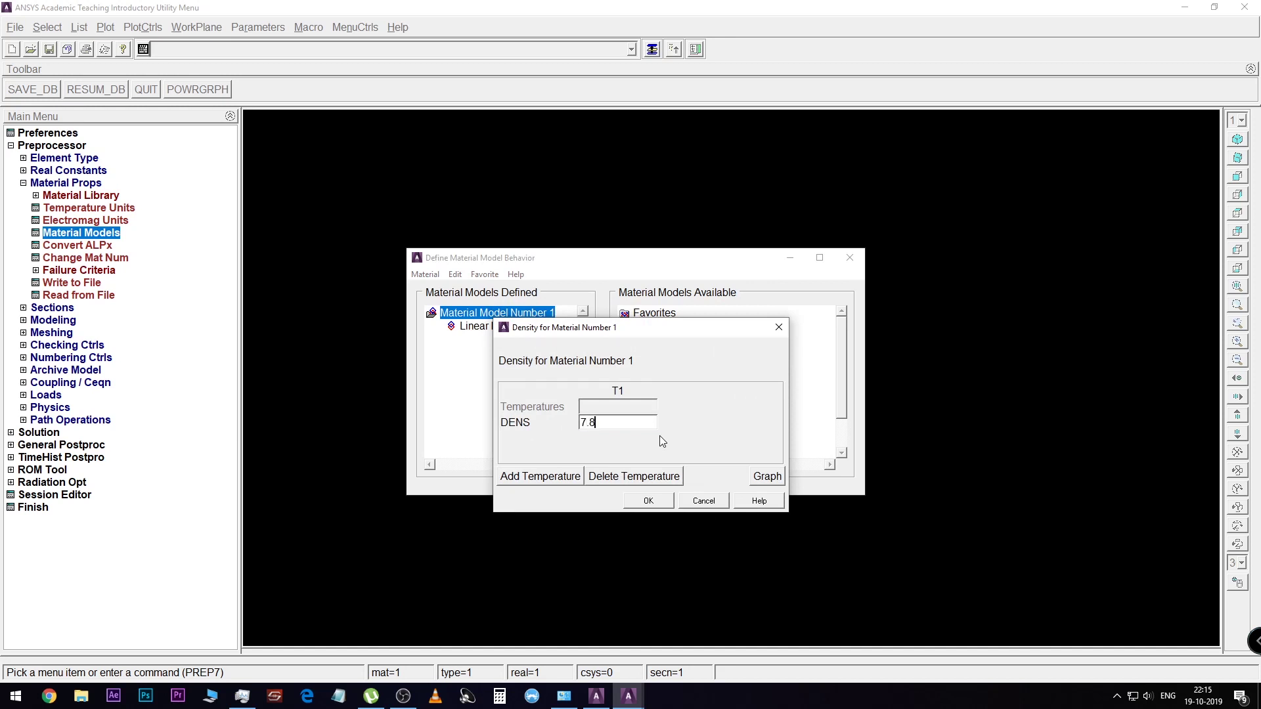
type("65")
type("e-6")
left_click(642, 504)
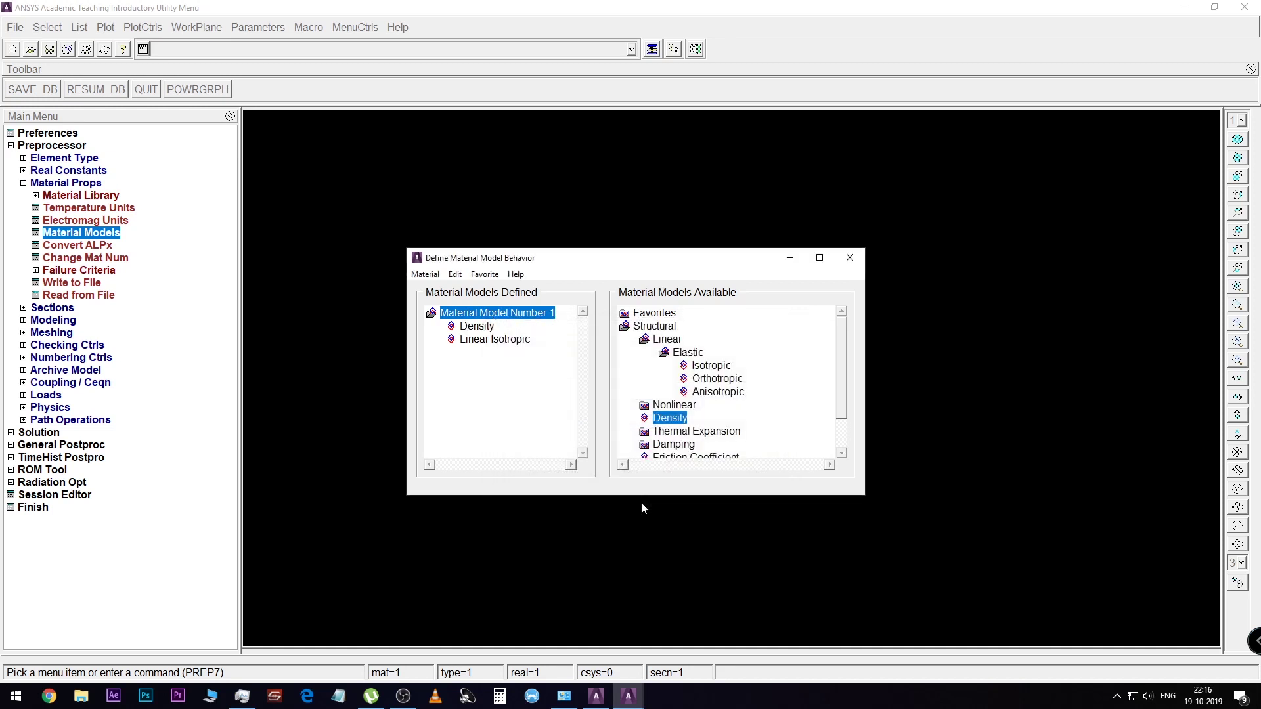
Close the material model window and collapse the Material Props and Sections branches
left_click(851, 258)
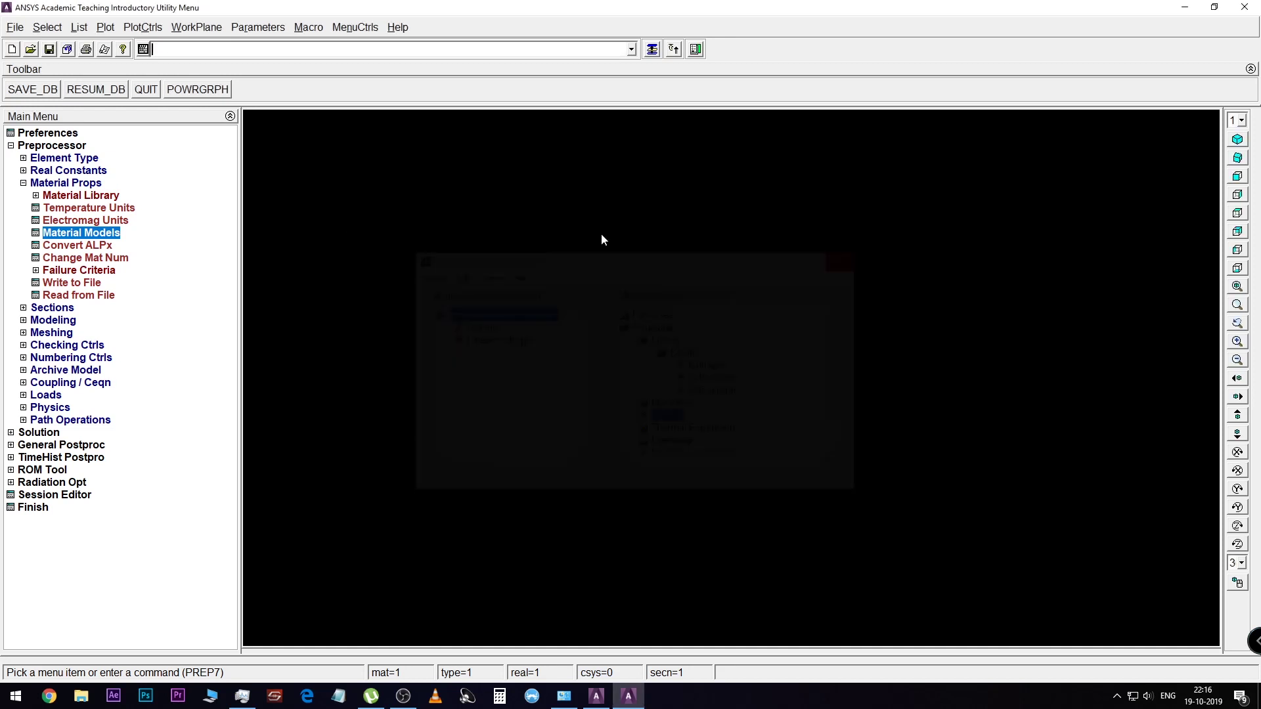
left_click(24, 184)
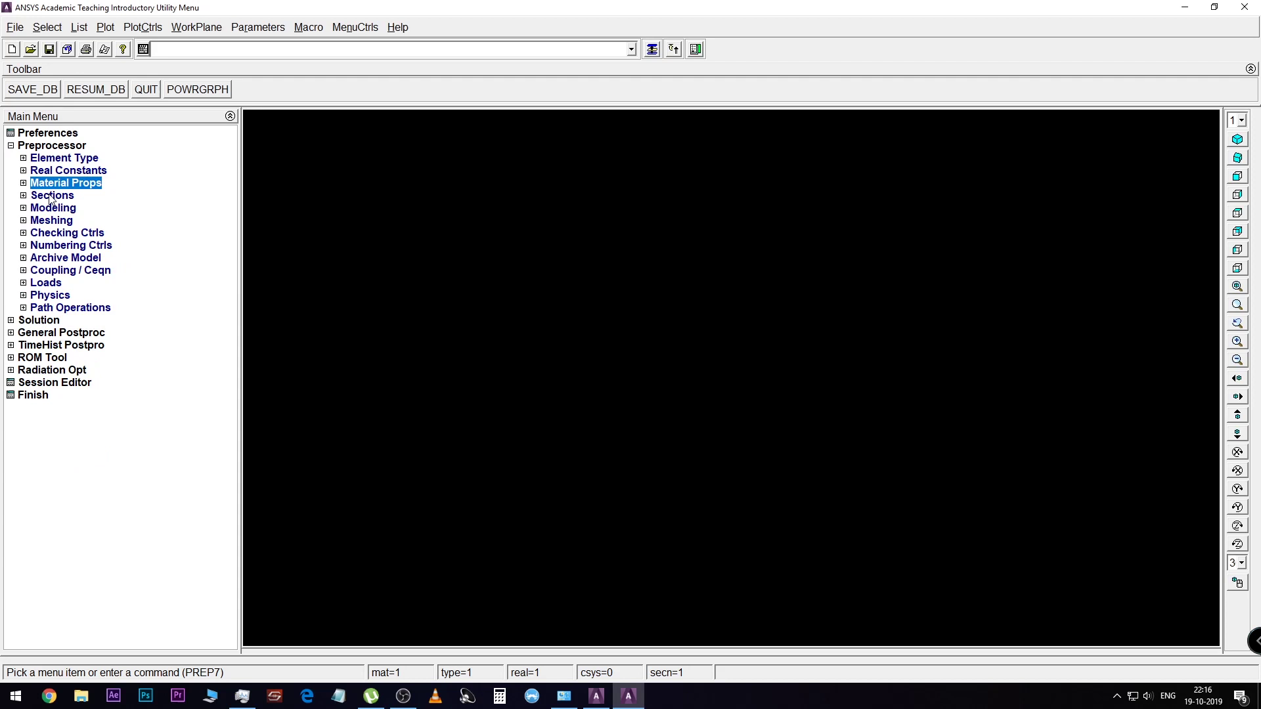
left_click(51, 197)
left_click(38, 197)
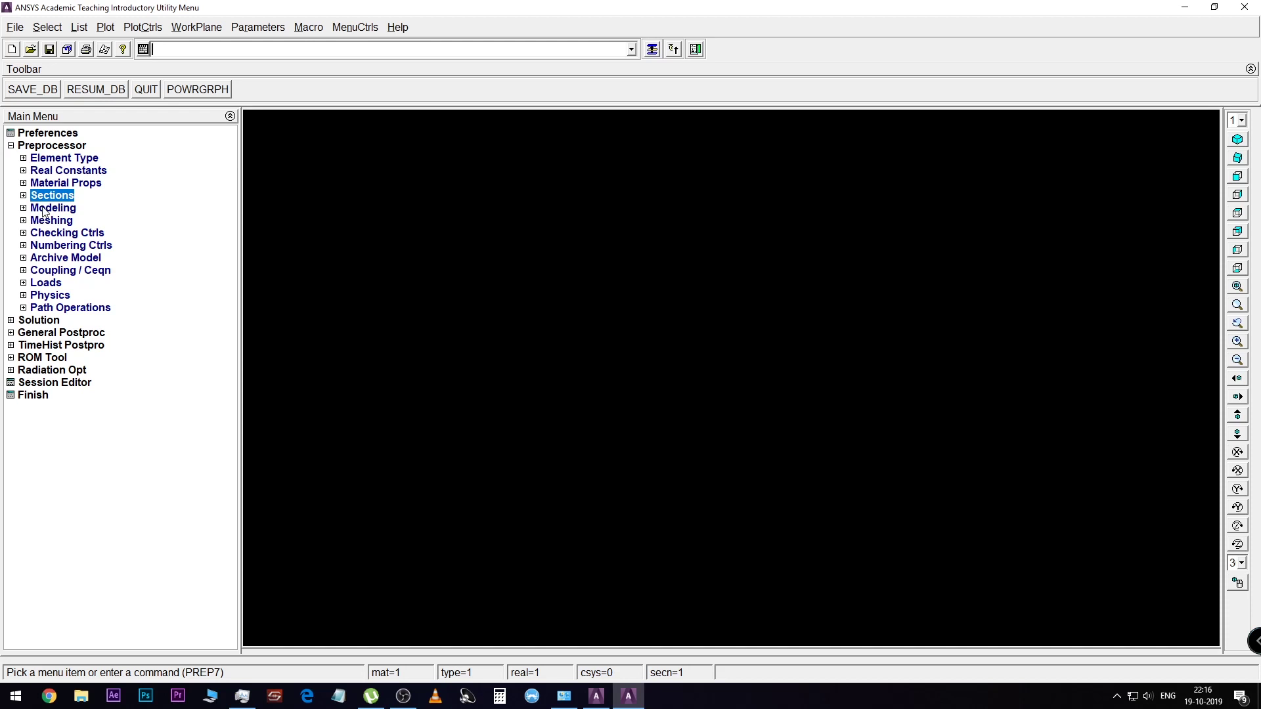
Create a 200 × 100 rectangle by dimensions from the origin and fit it in view
left_click(44, 209)
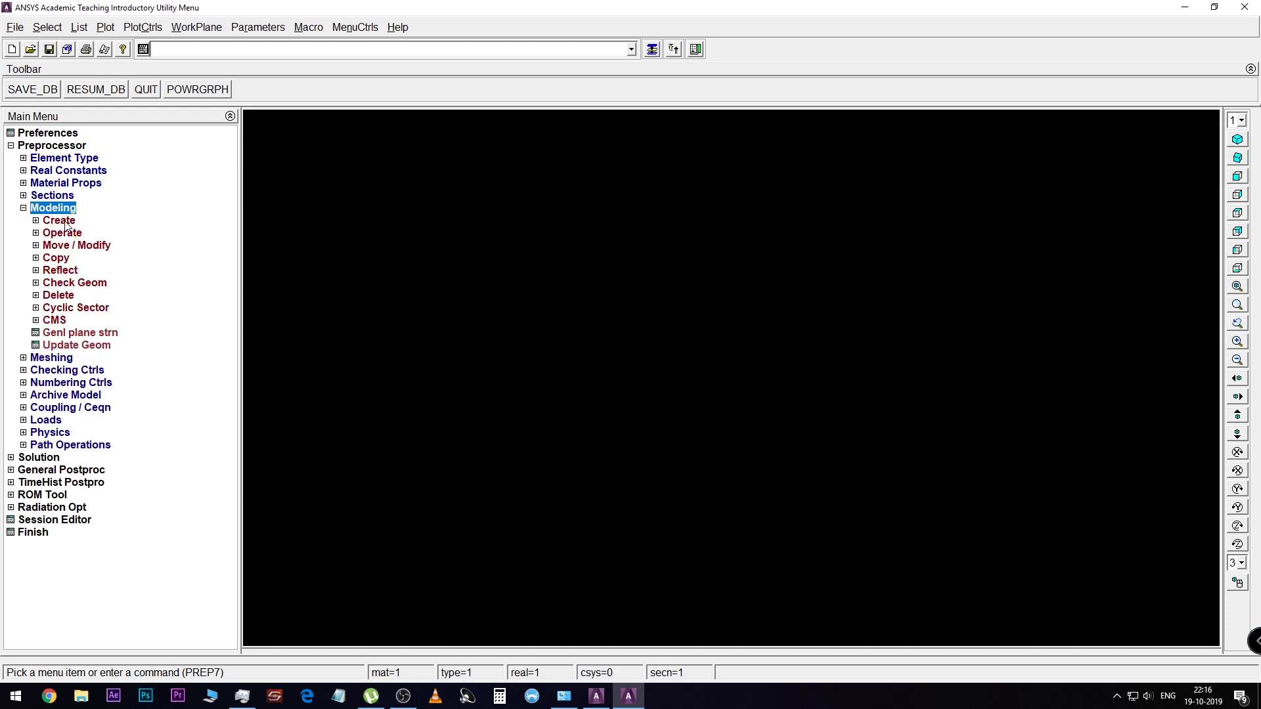
left_click(65, 222)
left_click(72, 259)
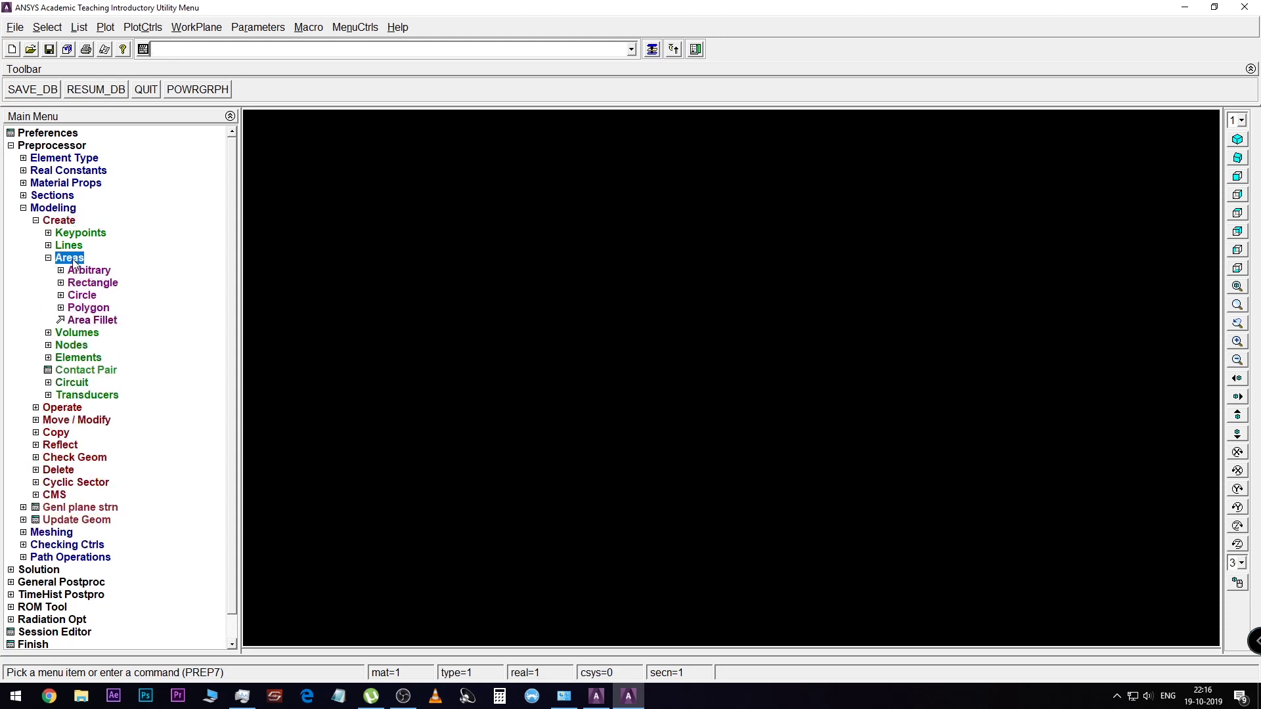
left_click(104, 284)
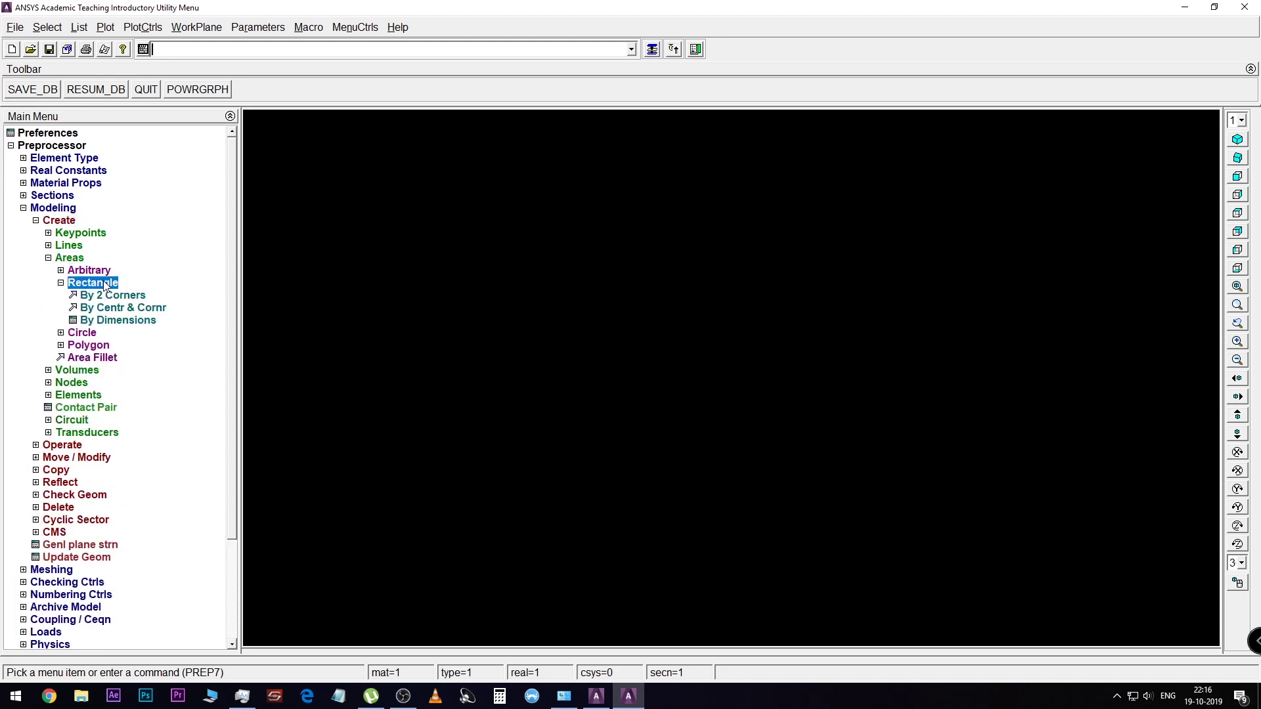
left_click(126, 321)
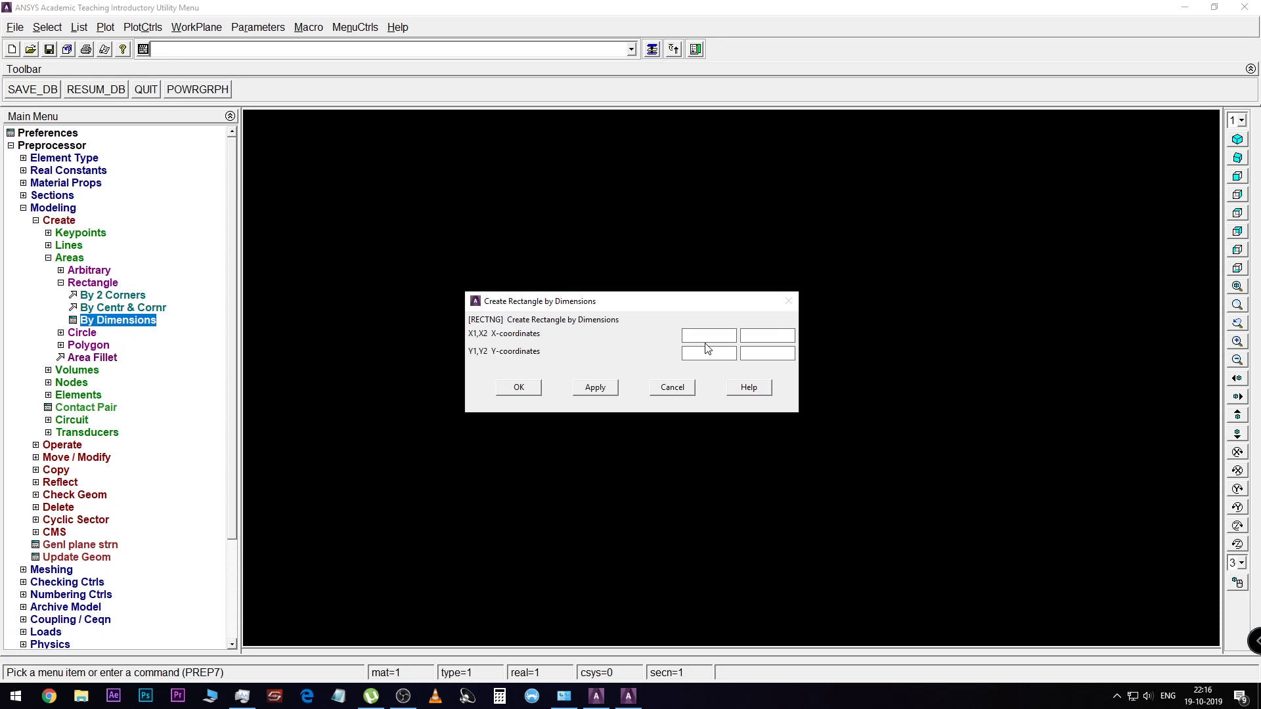
type("0")
type("00")
left_click(539, 387)
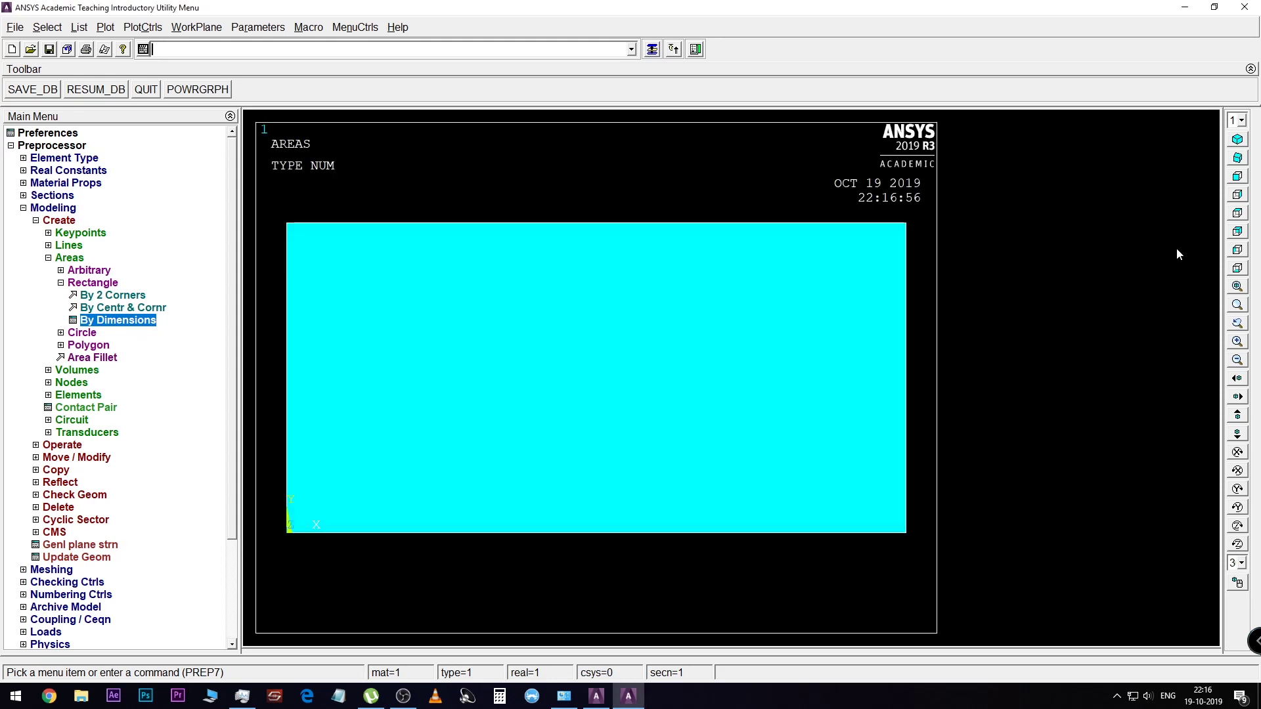
left_click(1238, 361)
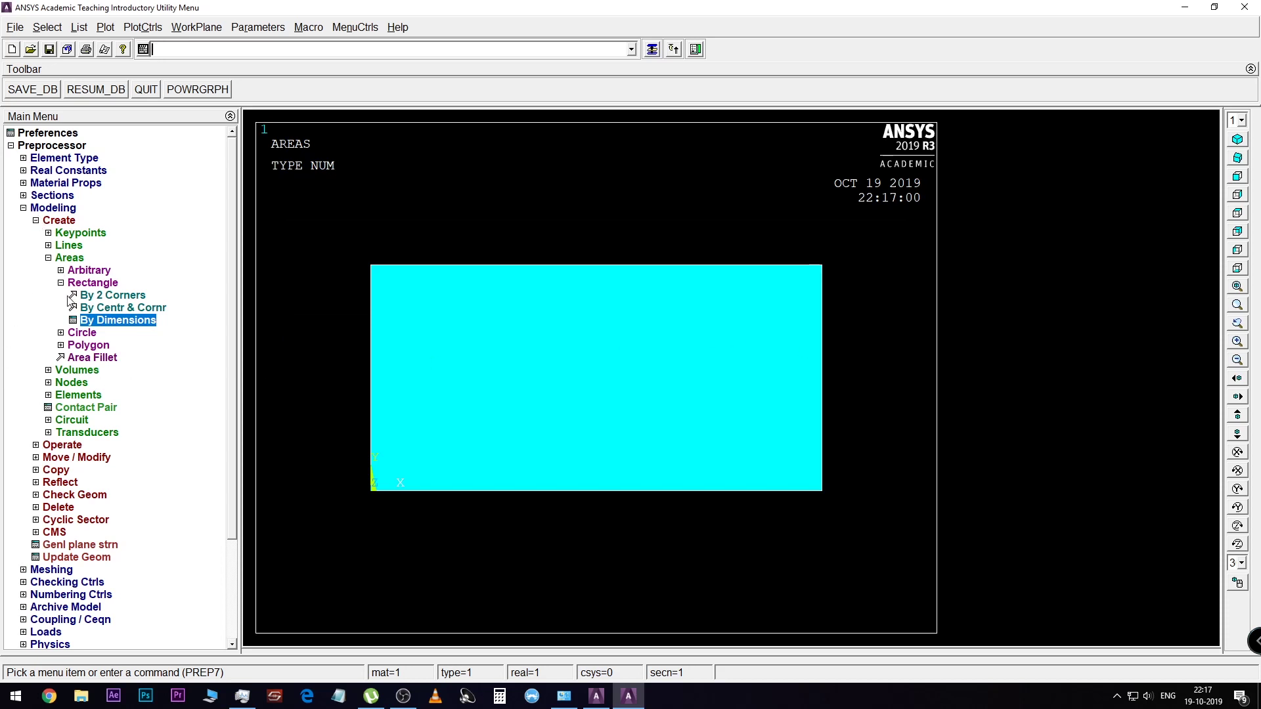
Create a solid circle of radius 30 centred at (100, 50)
left_click(48, 260)
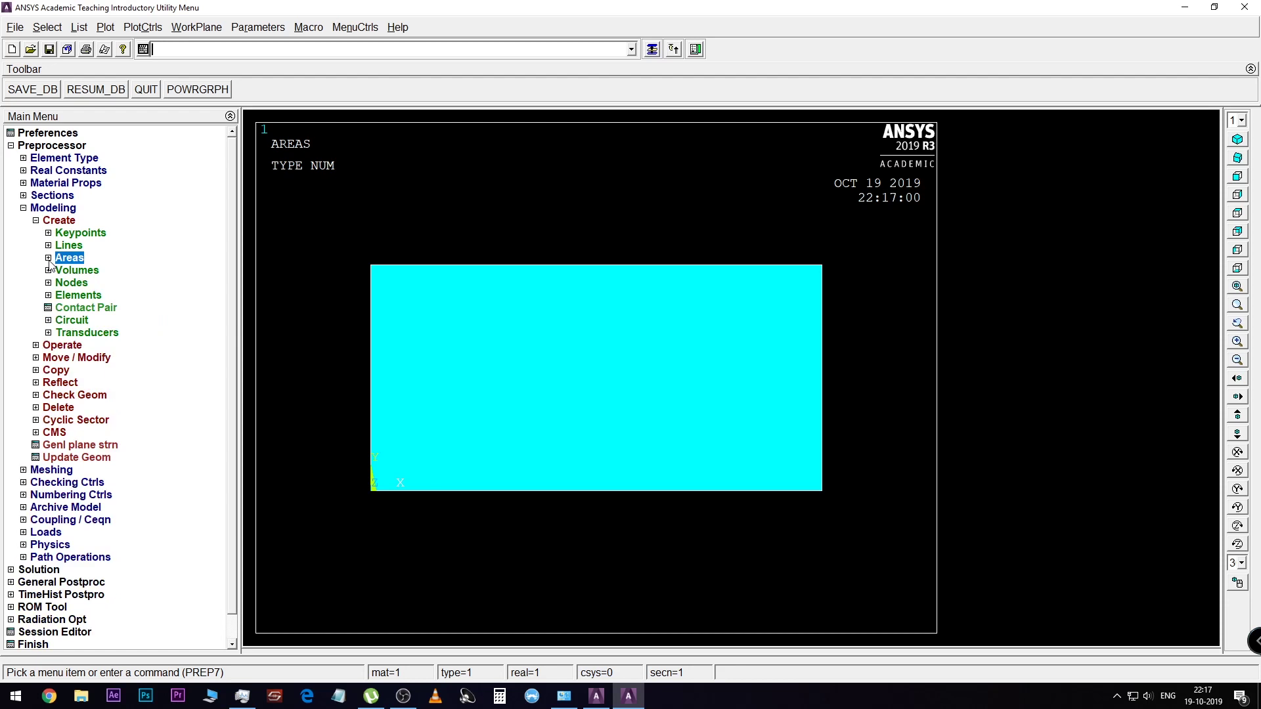
left_click(49, 258)
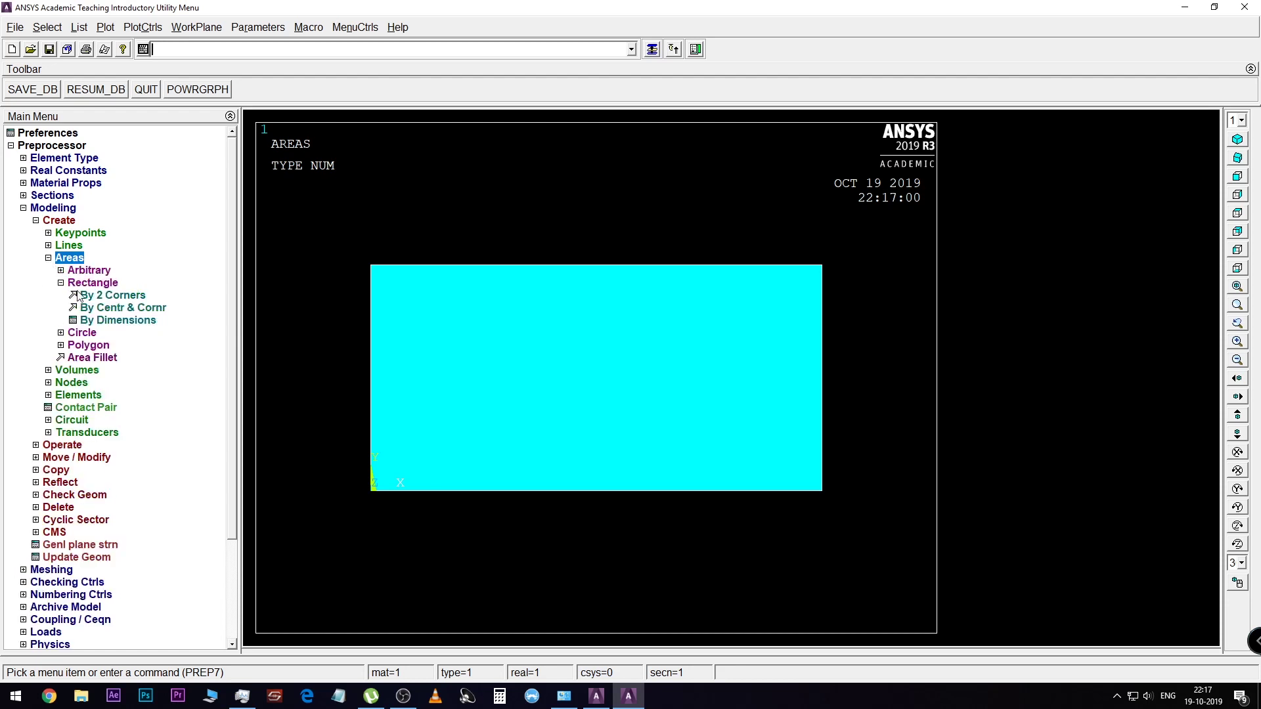
left_click(62, 283)
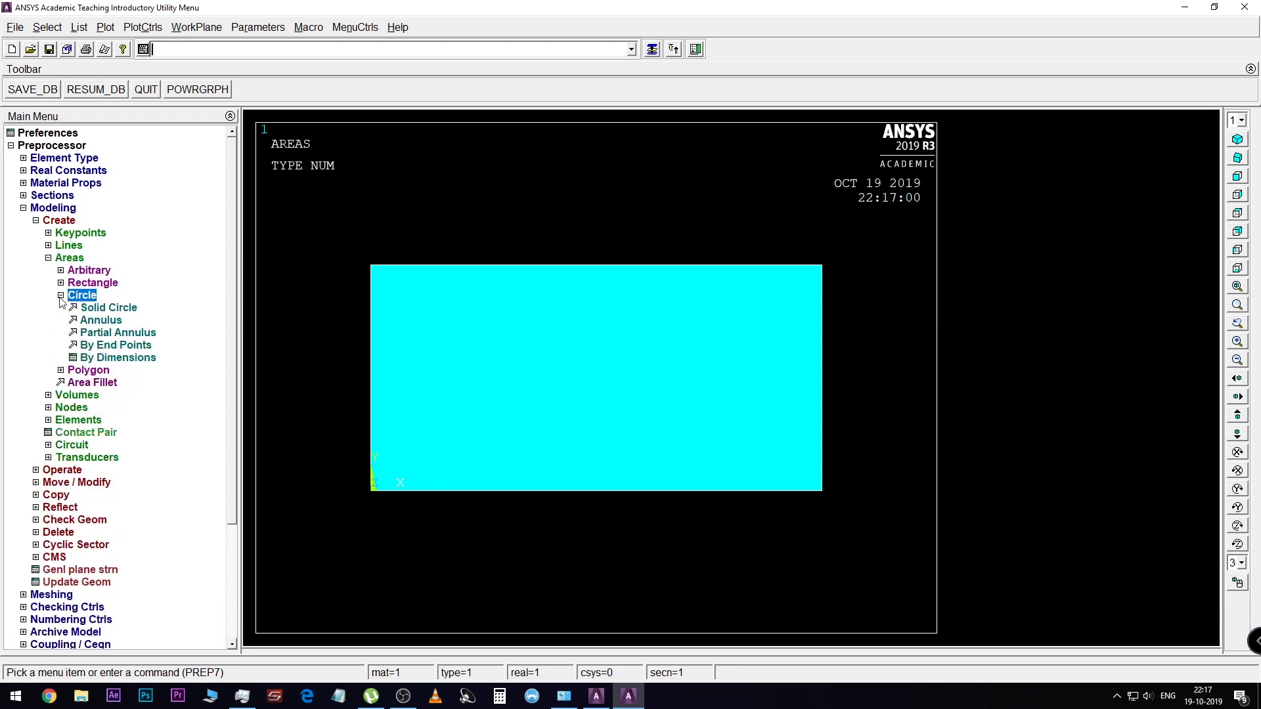
left_click(120, 308)
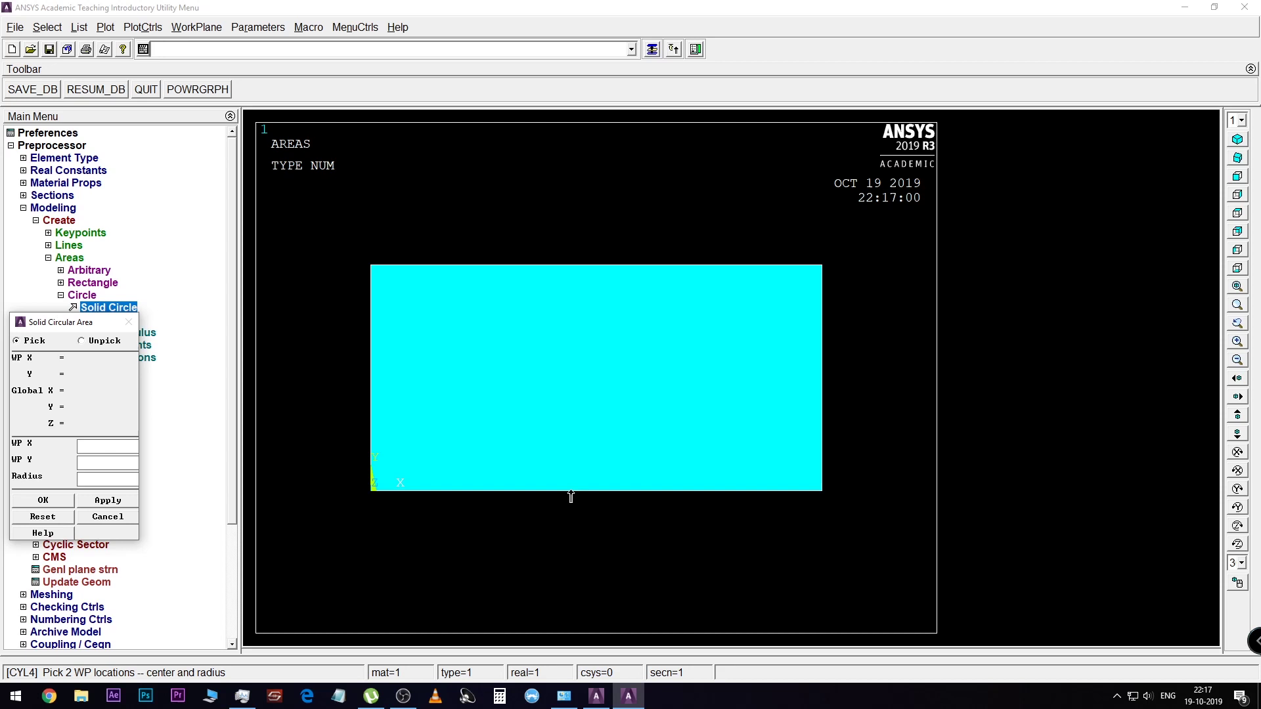
type("100")
left_click(104, 466)
type("0")
left_click(54, 503)
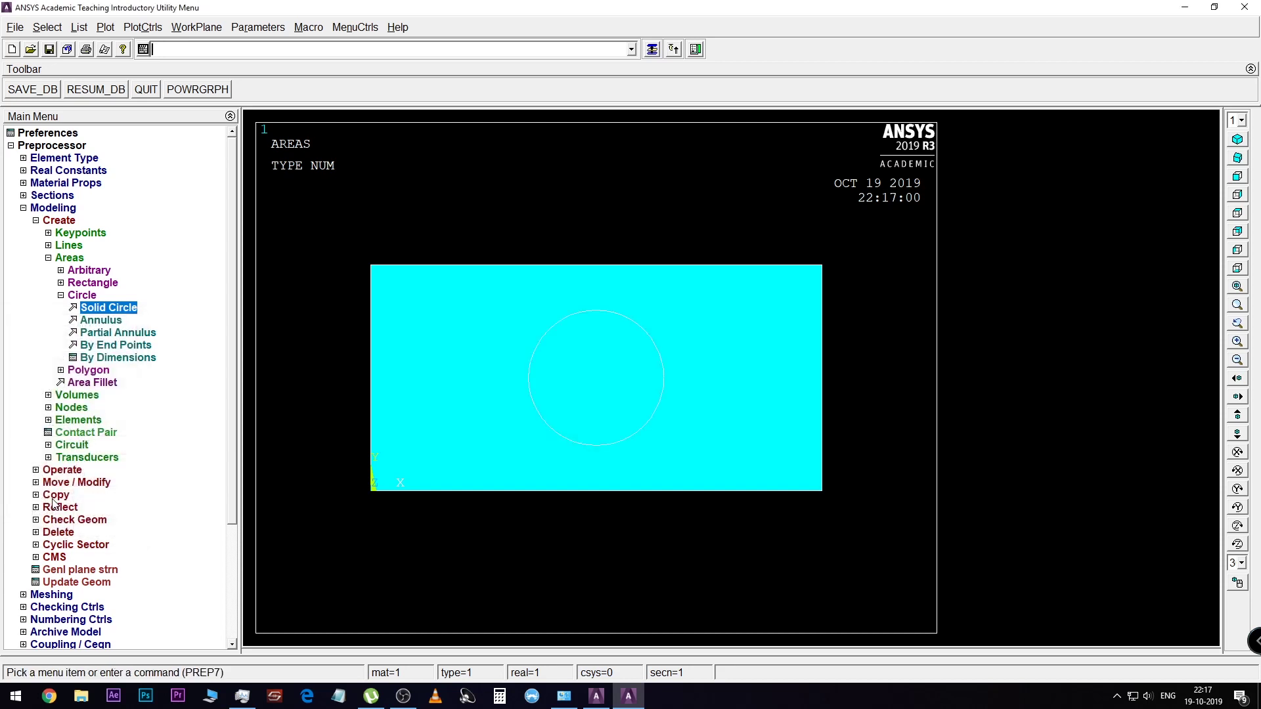
left_click(61, 295)
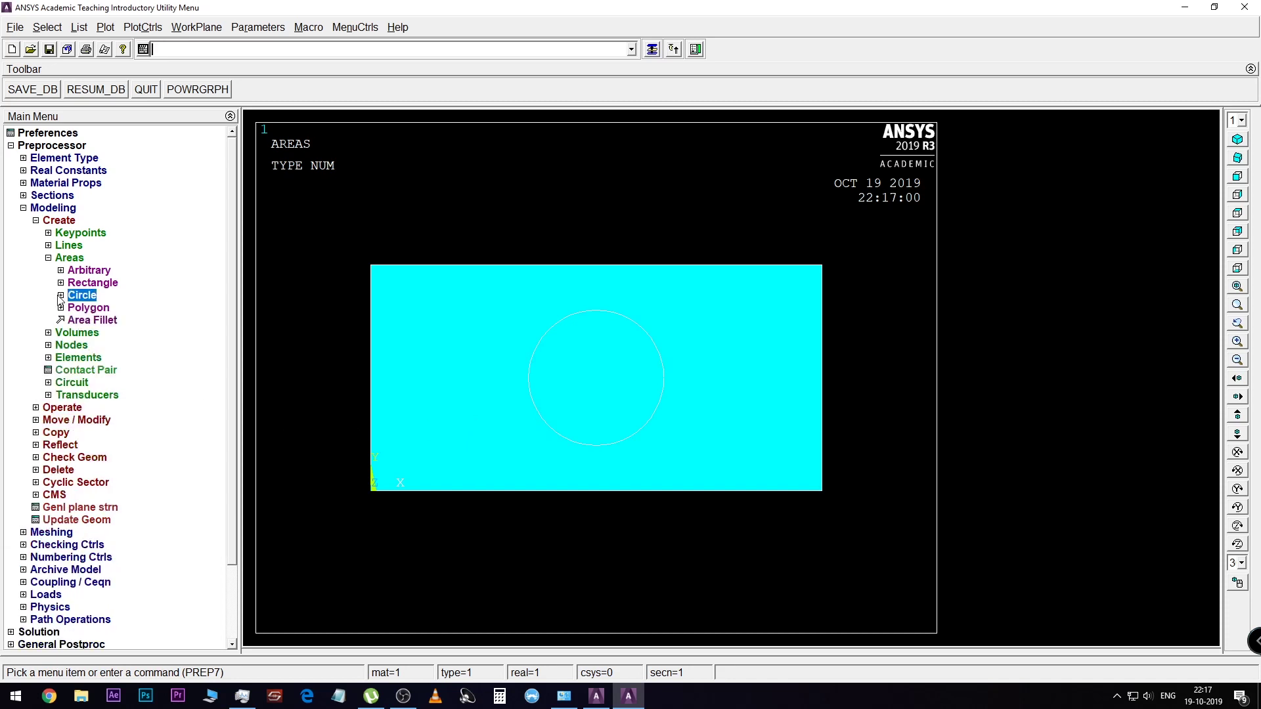
left_click(49, 258)
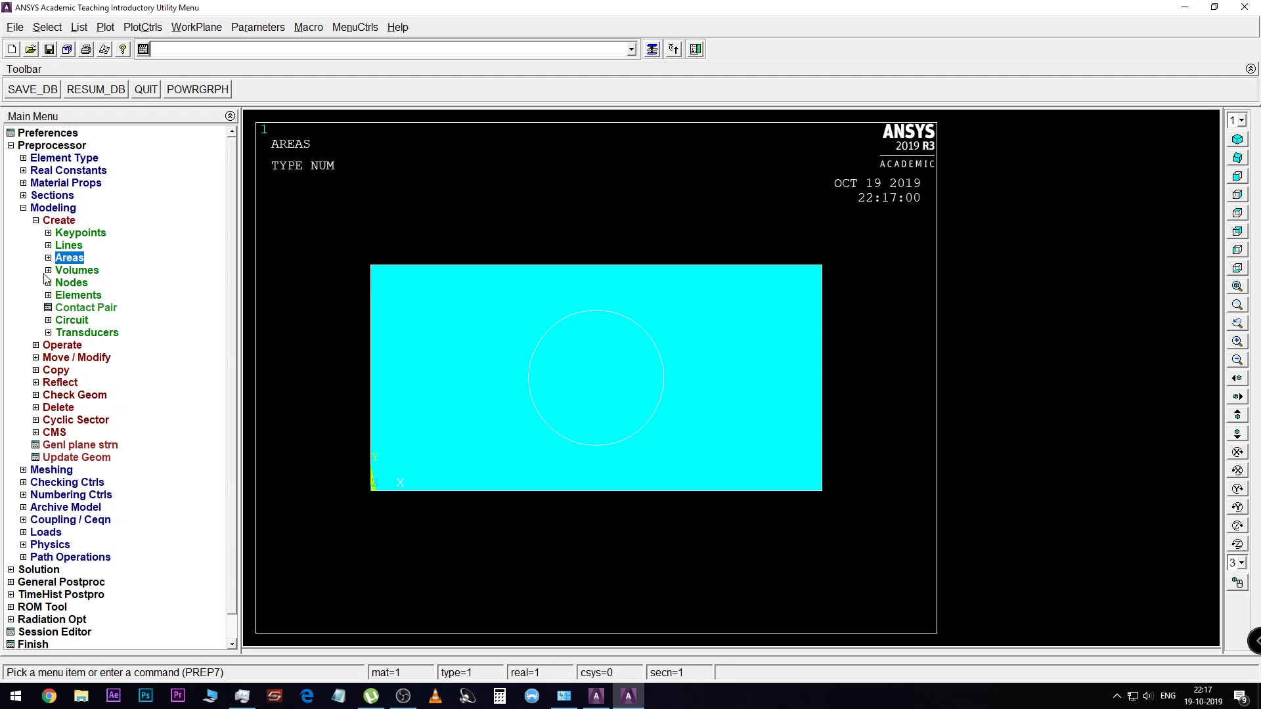
Start a Boolean area subtraction with the rectangle as the base area
left_click(36, 221)
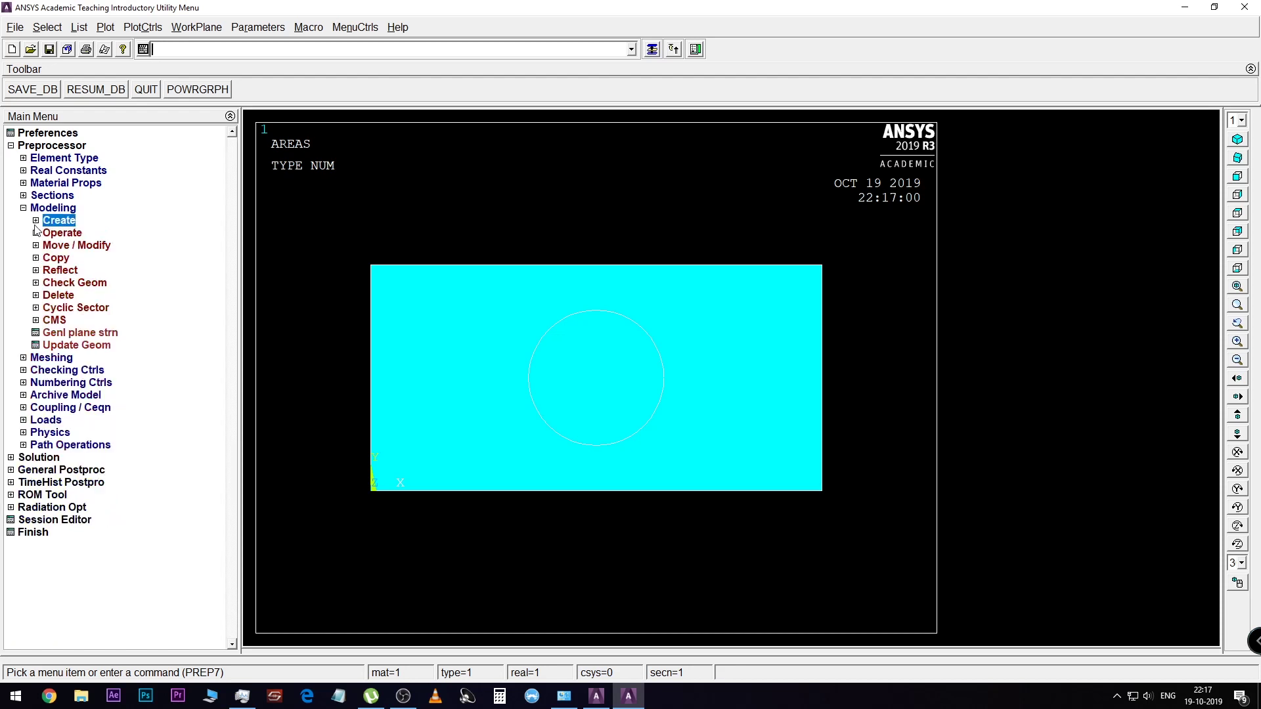
left_click(37, 233)
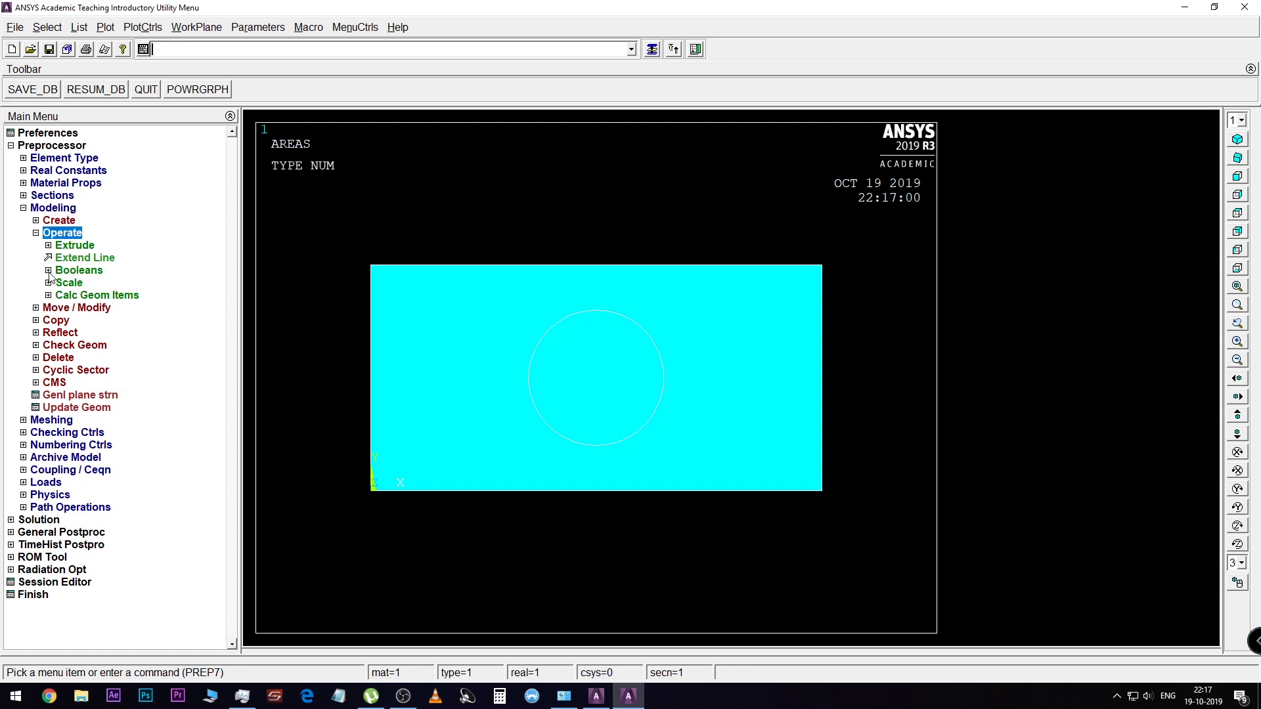
left_click(49, 272)
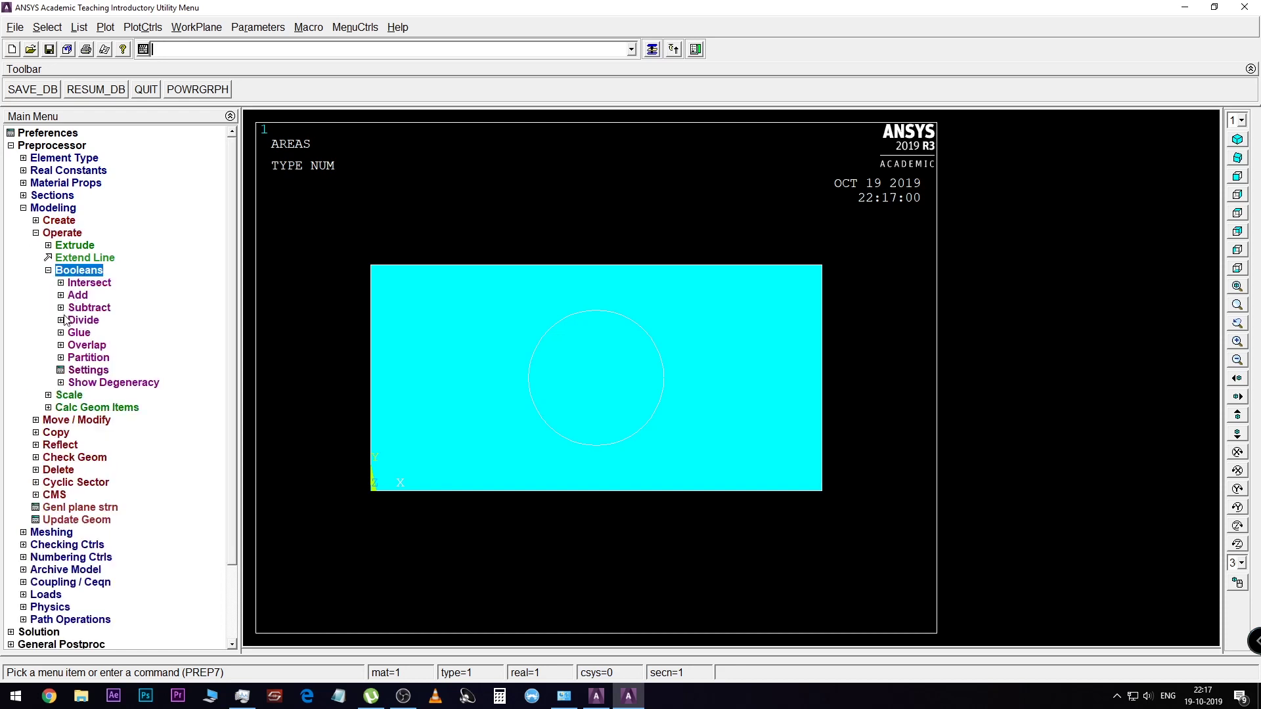
left_click(60, 308)
left_click(88, 333)
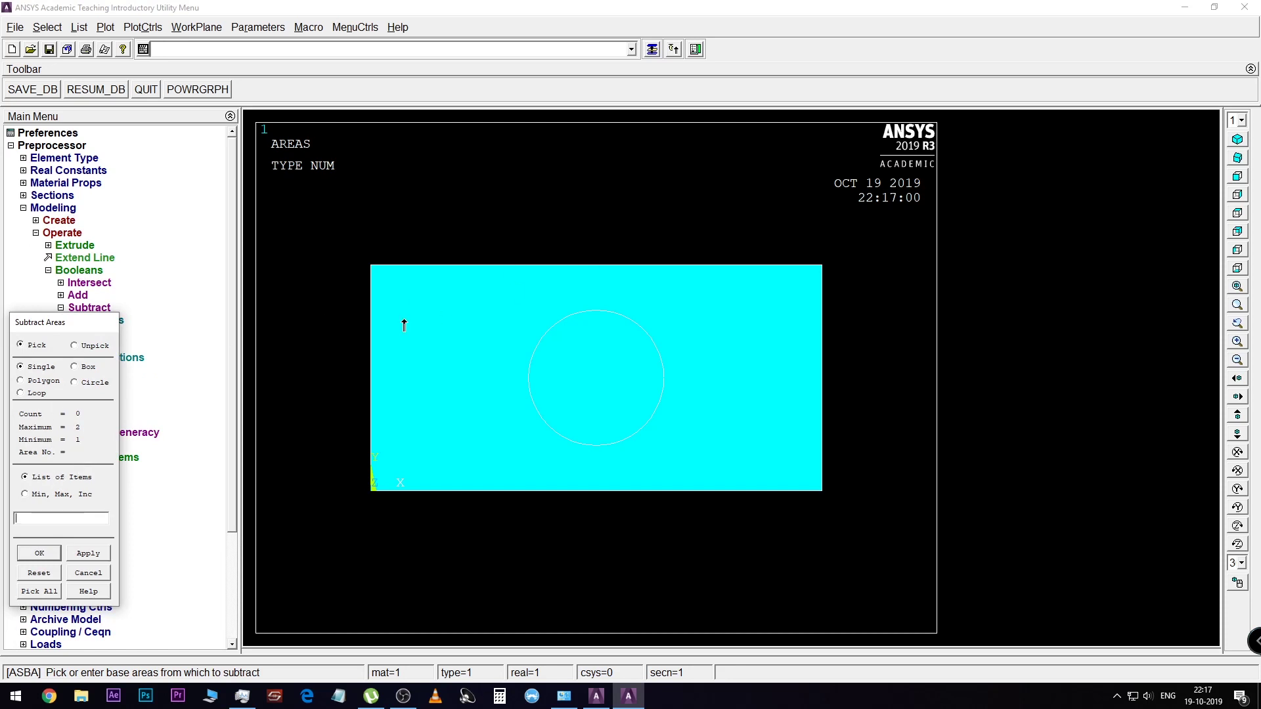
left_click(532, 358)
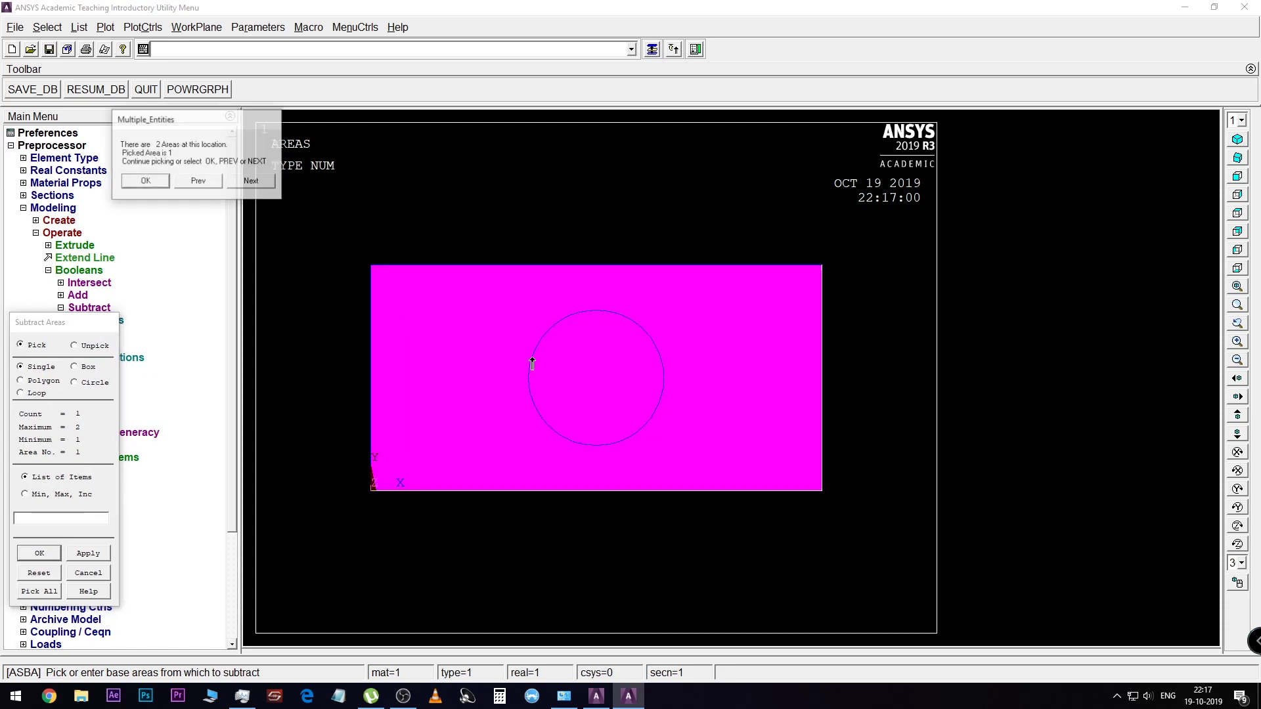
left_click(147, 183)
left_click(39, 556)
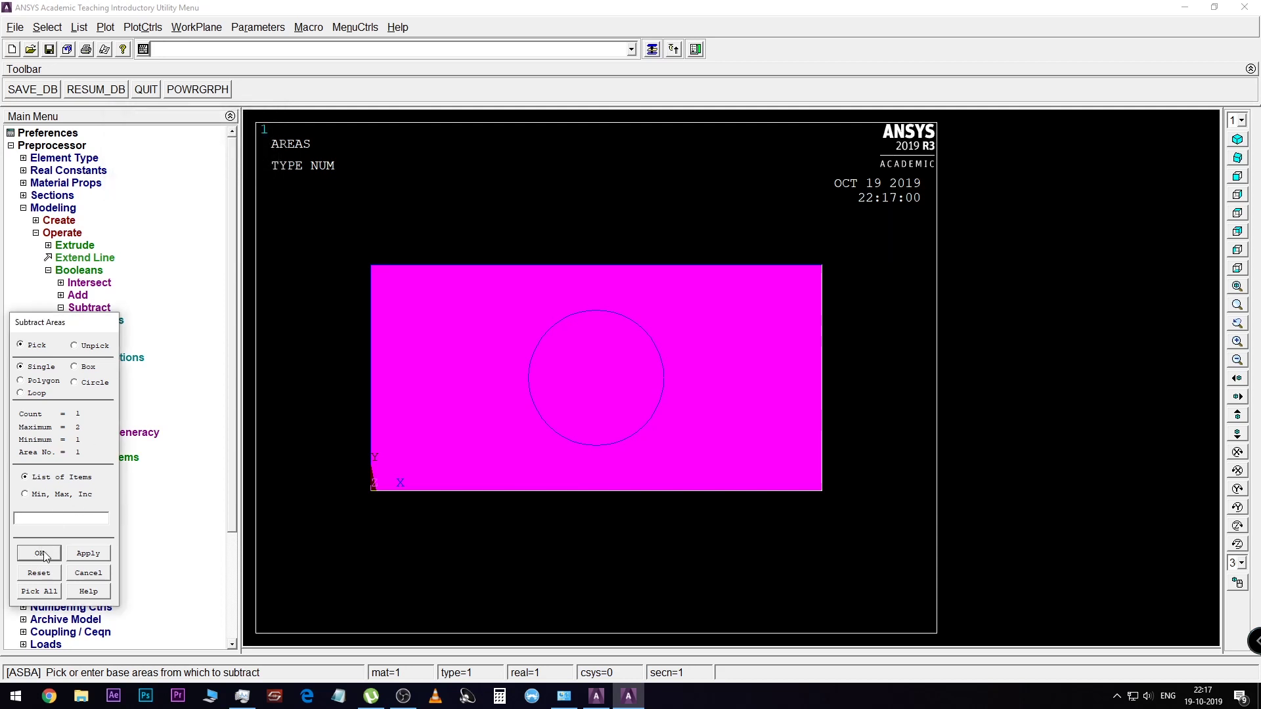
Pick only the circle, deselecting the overlapping plate, and subtract it from the rectangle
left_click(583, 381)
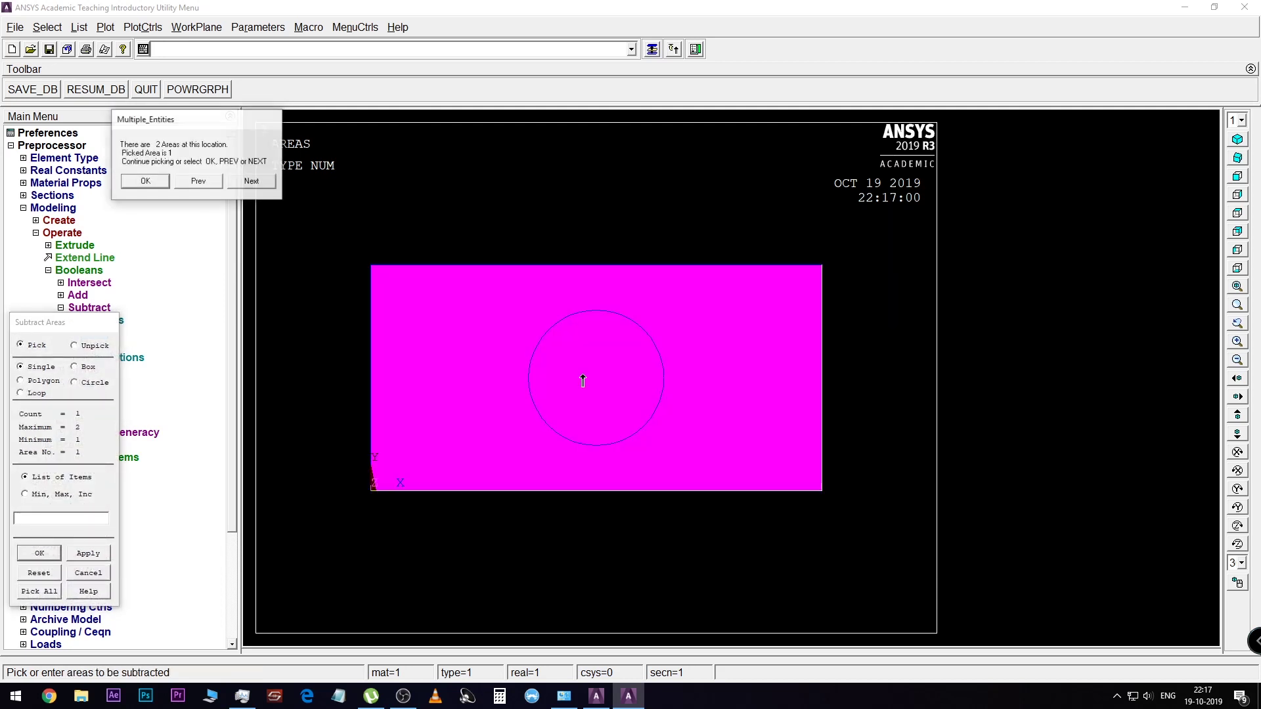
left_click(197, 183)
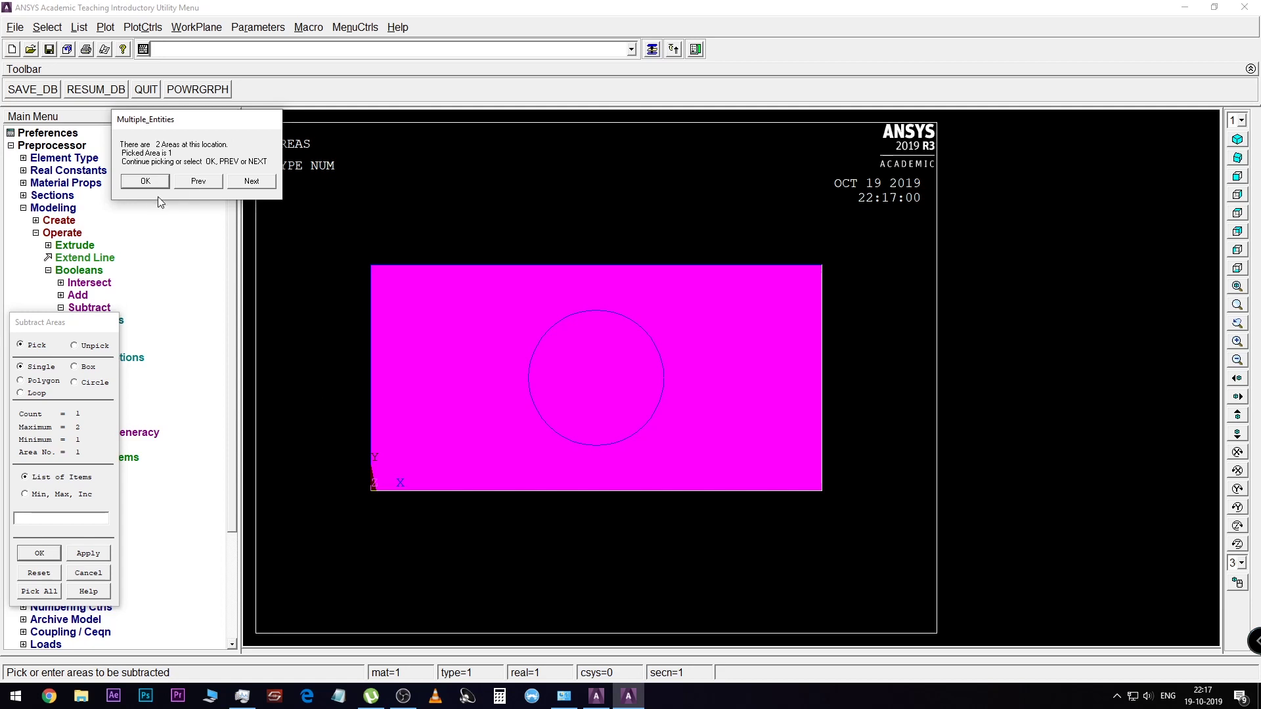
left_click(145, 181)
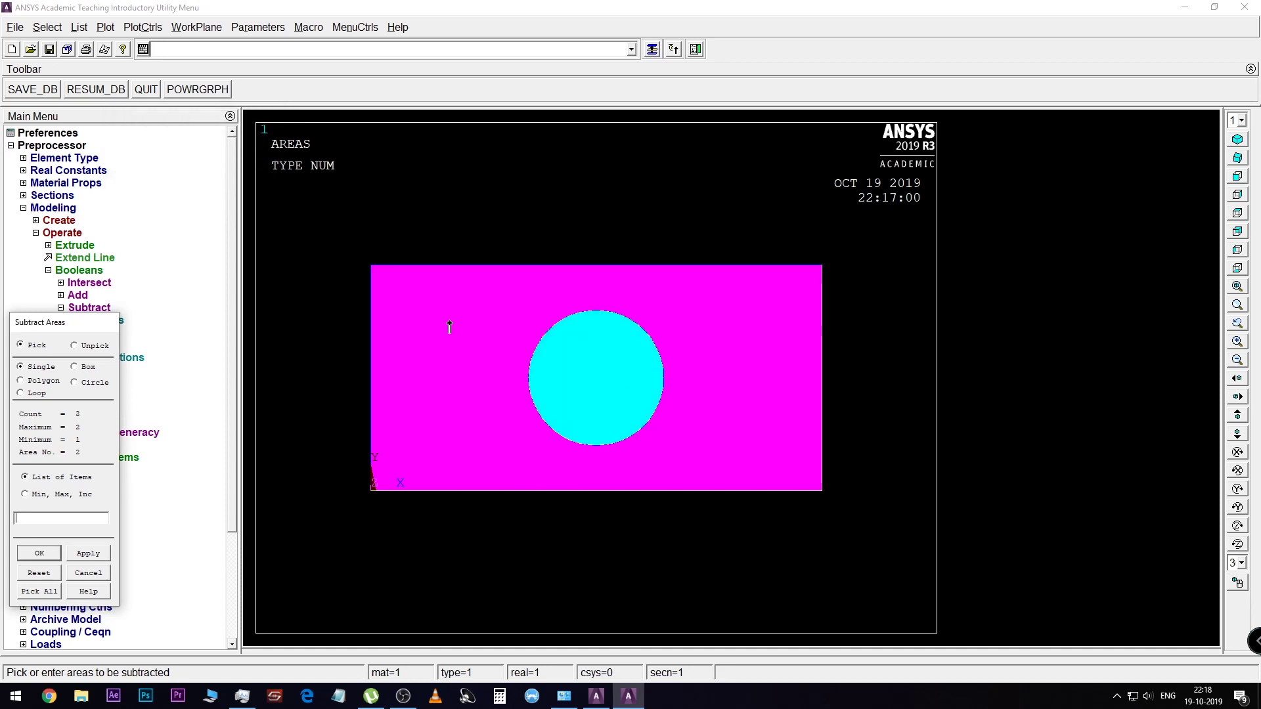
left_click(75, 346)
left_click(458, 311)
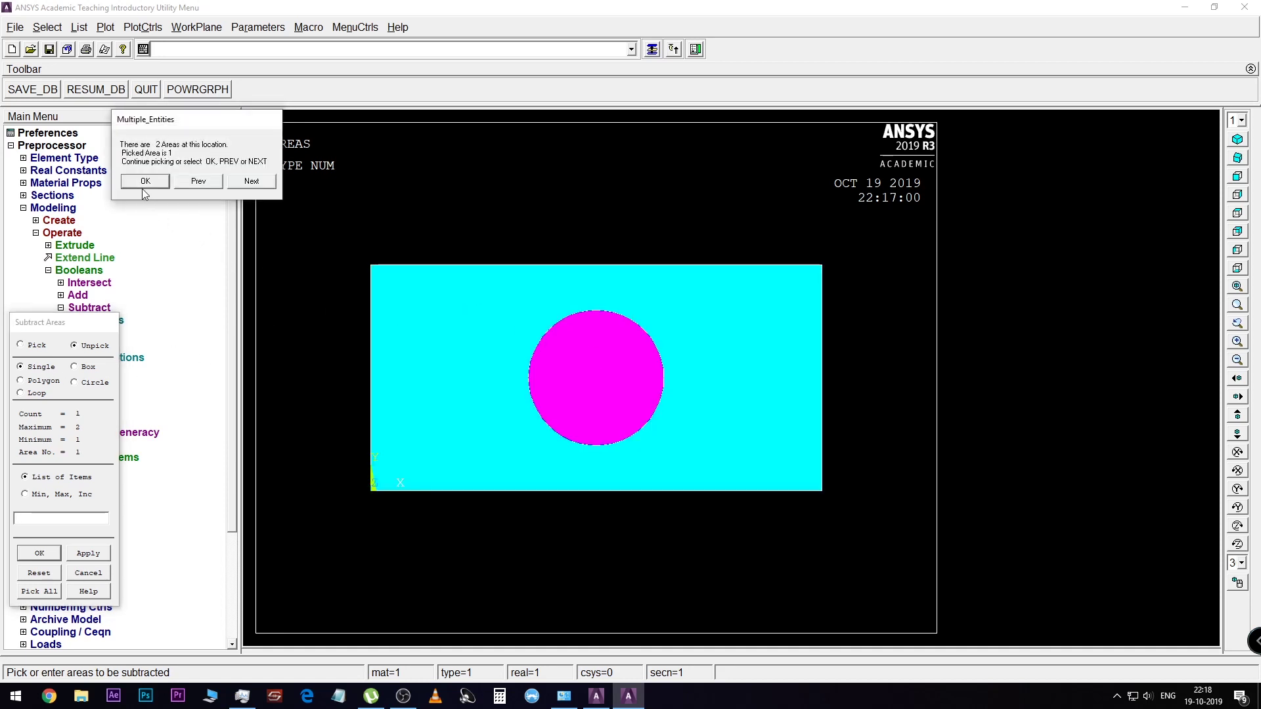
left_click(147, 189)
left_click(40, 553)
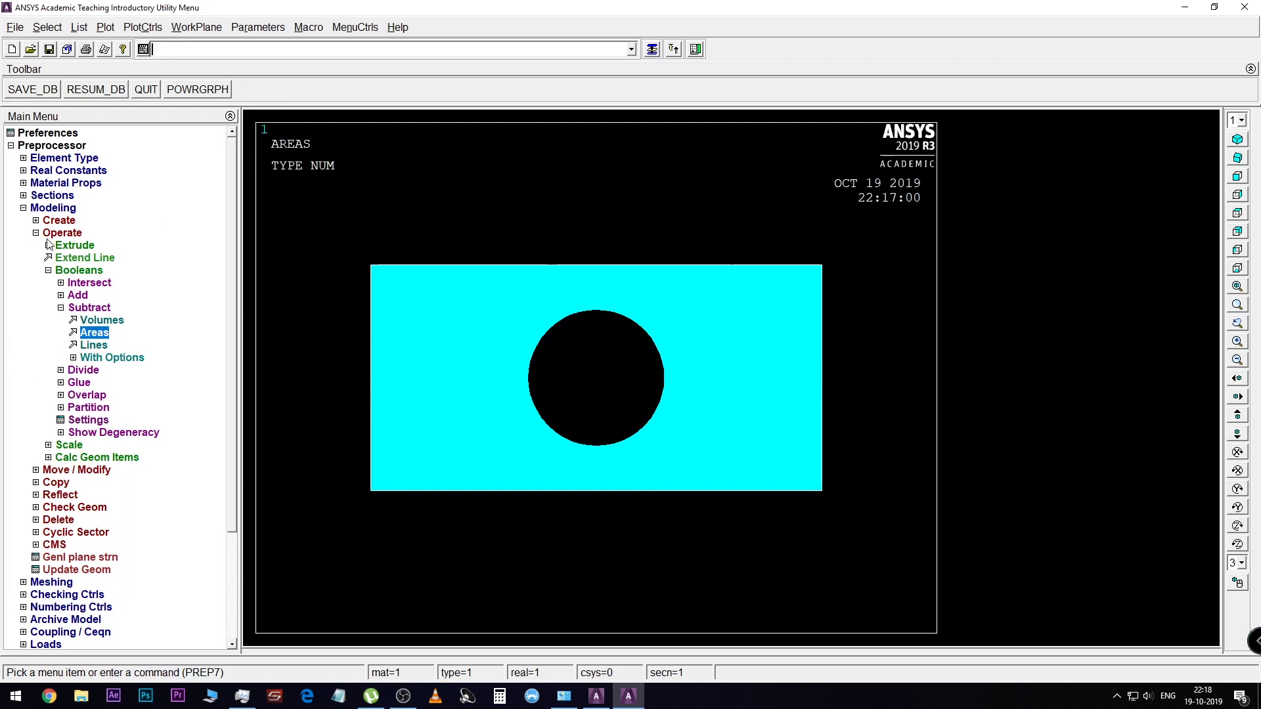
Assign an element edge length of 3 to the holed plate area in MeshTool
left_click(36, 232)
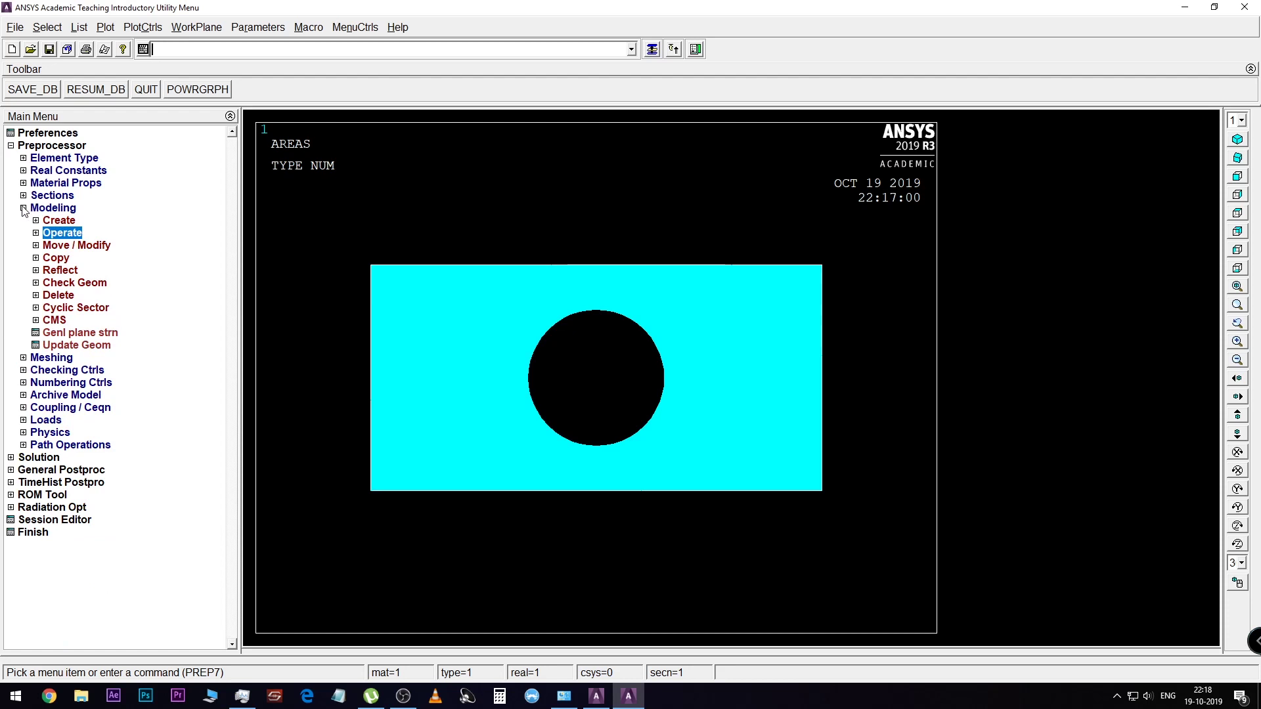
left_click(23, 208)
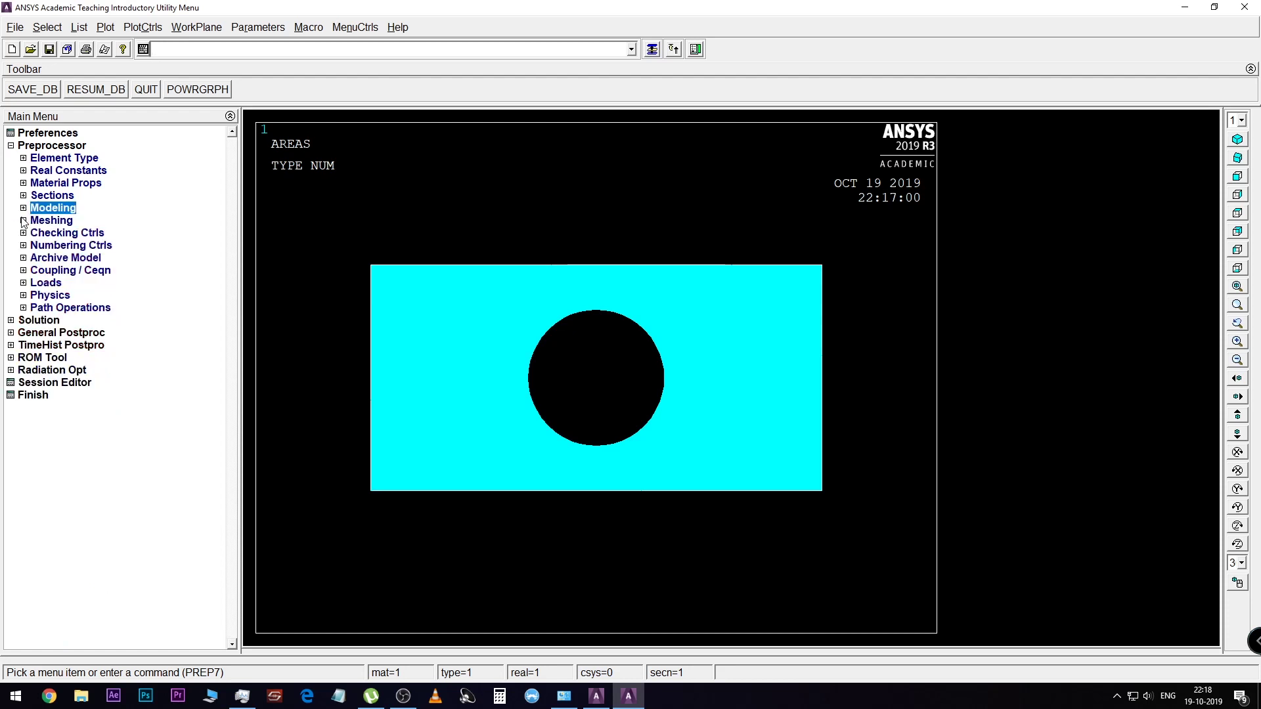
left_click(23, 221)
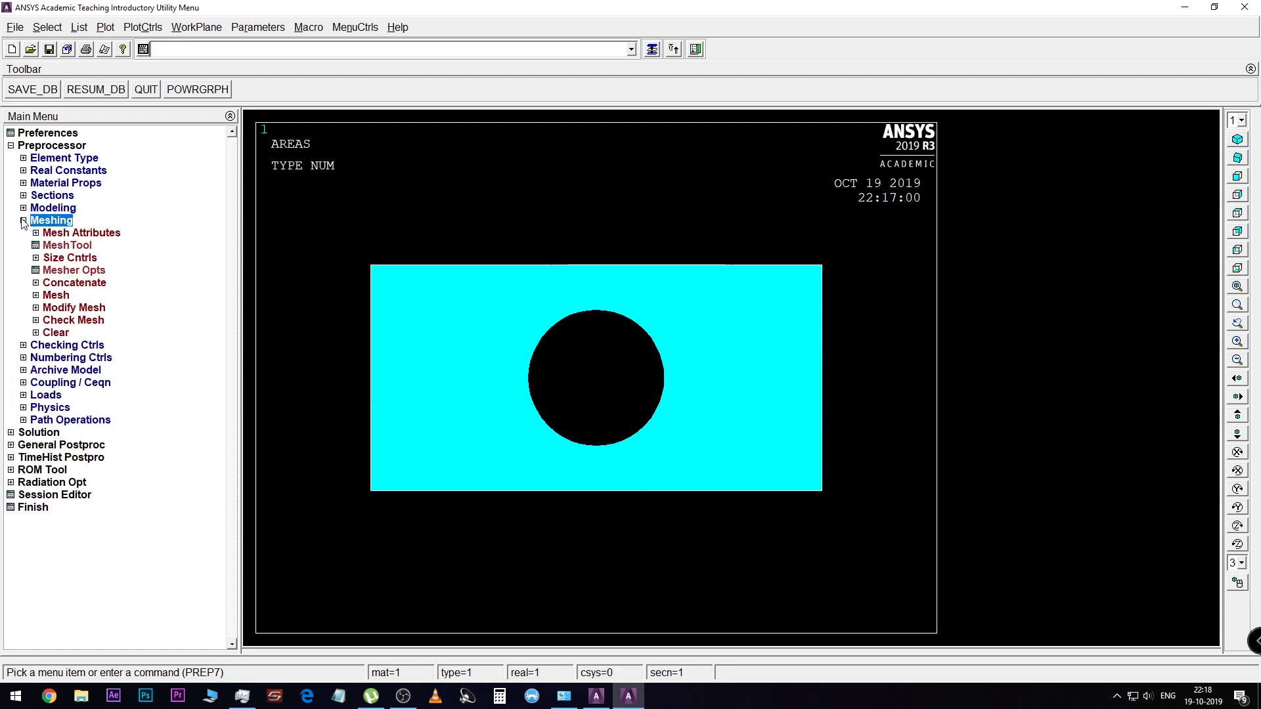
left_click(78, 245)
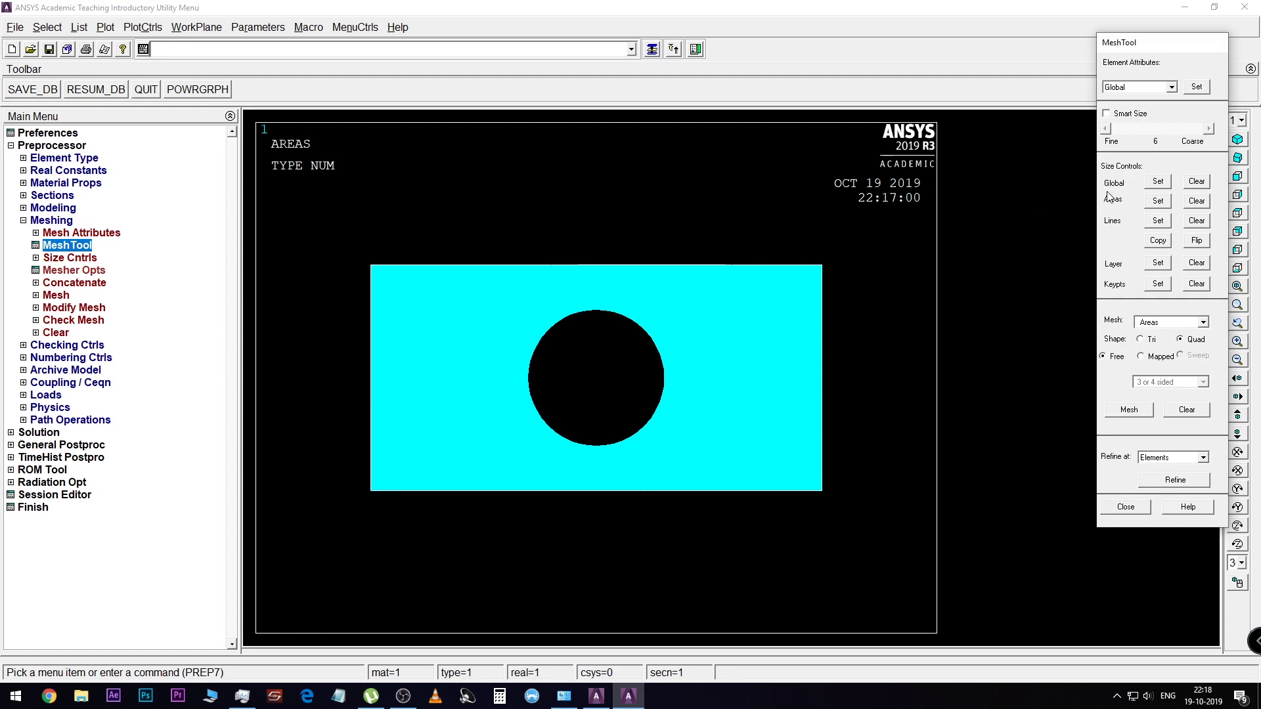
left_click(1151, 203)
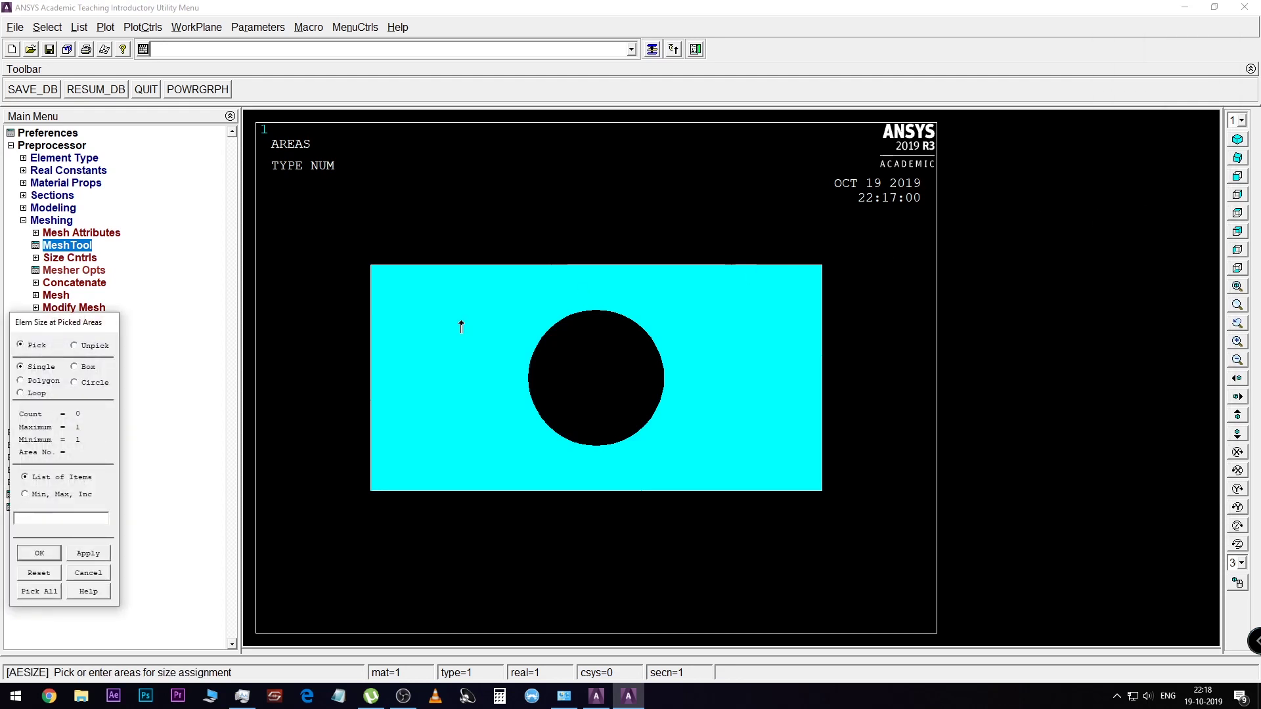
left_click(489, 344)
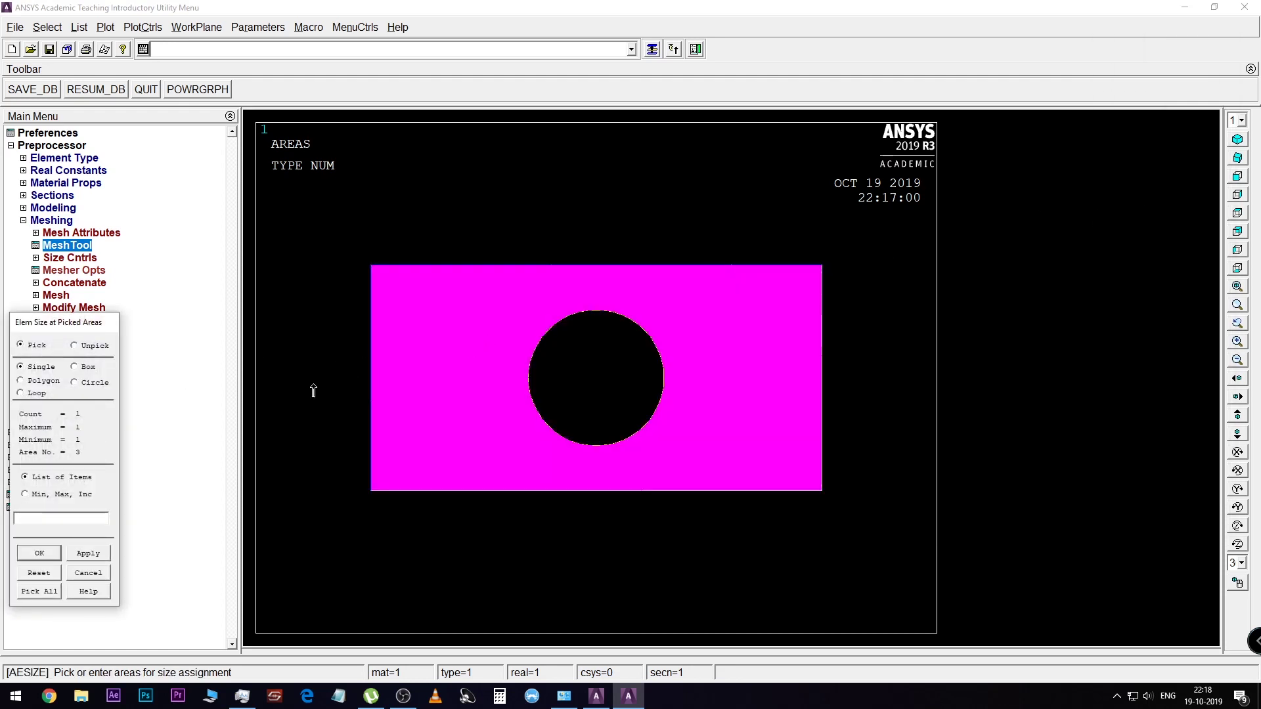
left_click(58, 556)
type("3")
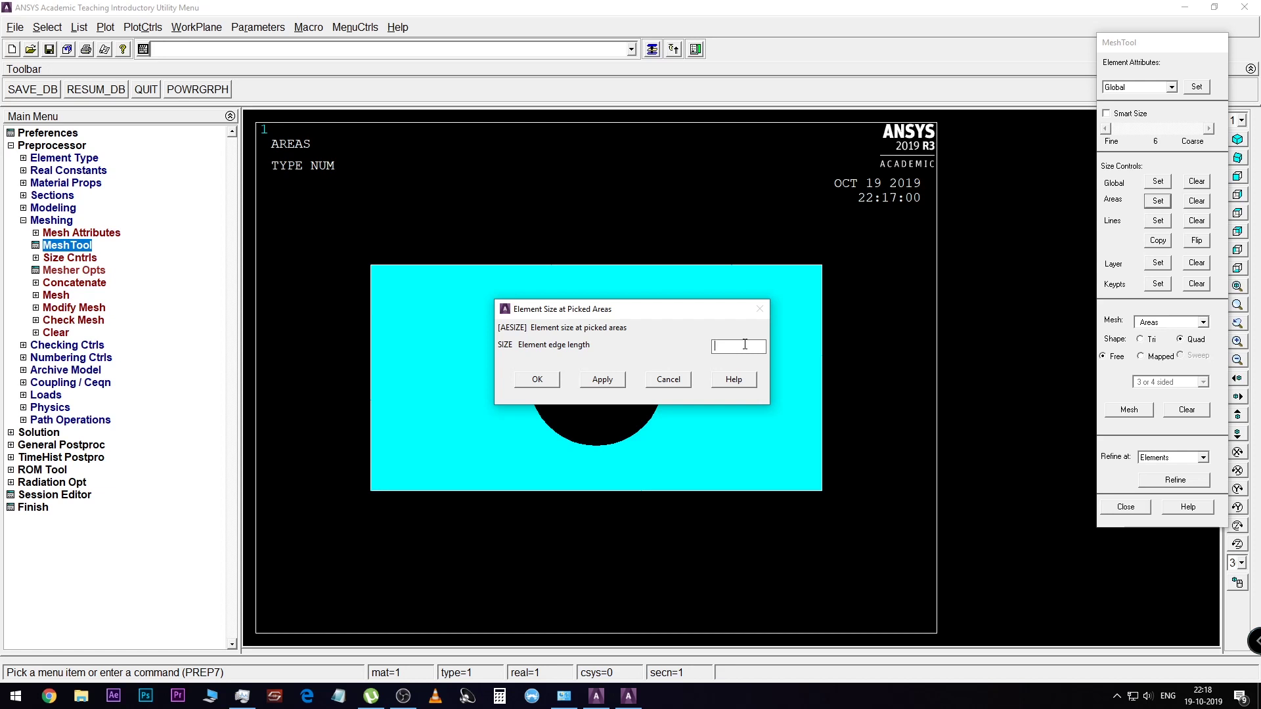
left_click(546, 383)
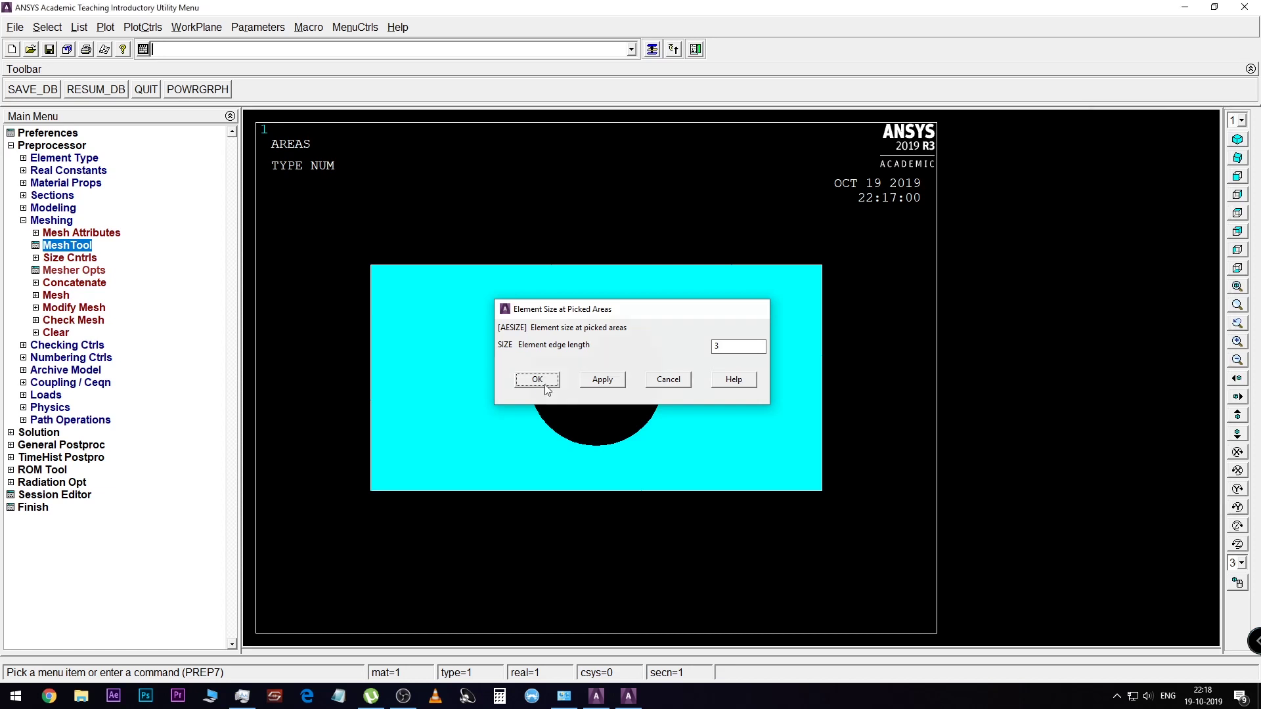
Free-mesh the holed plate area with quadrilateral elements
left_click(64, 246)
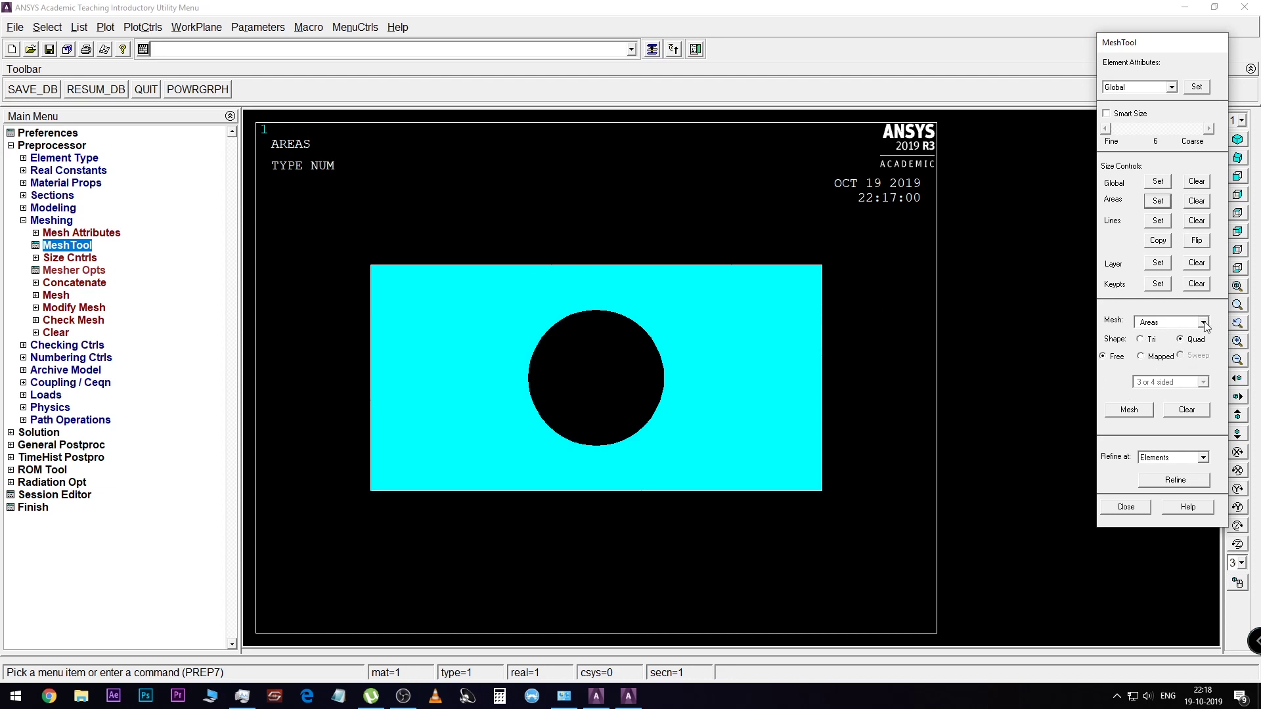
left_click(1129, 412)
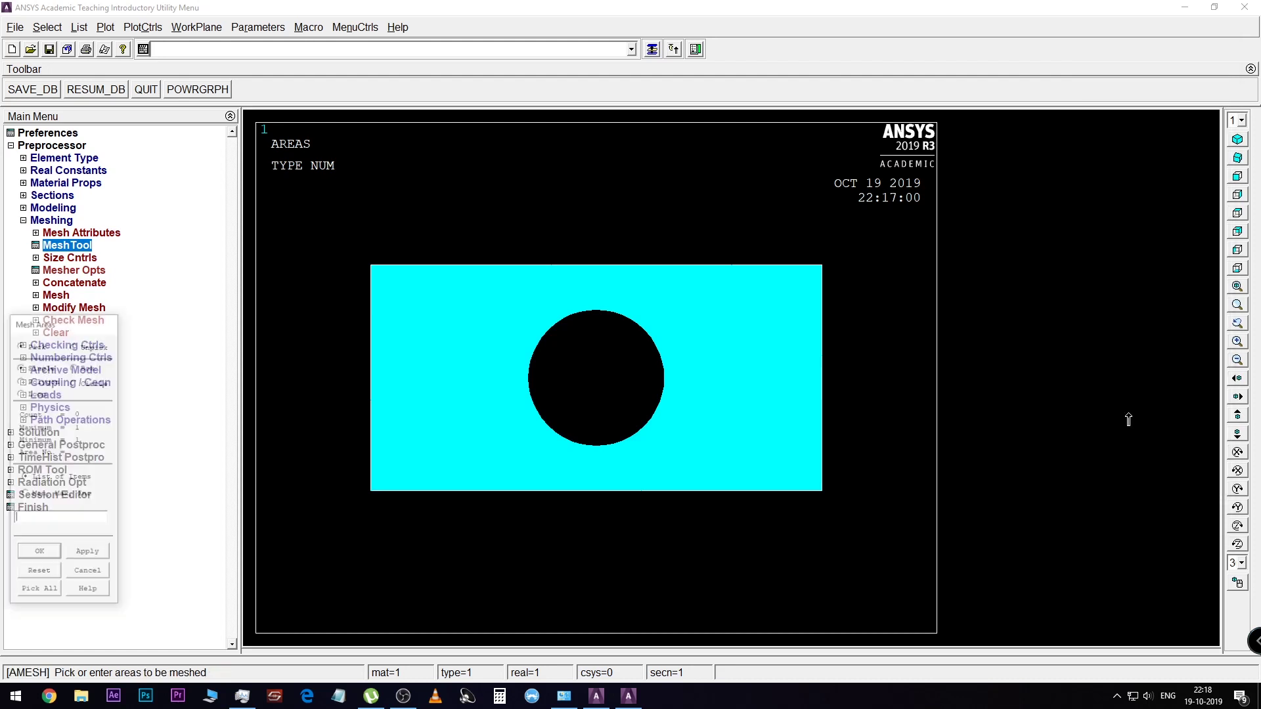
left_click(484, 394)
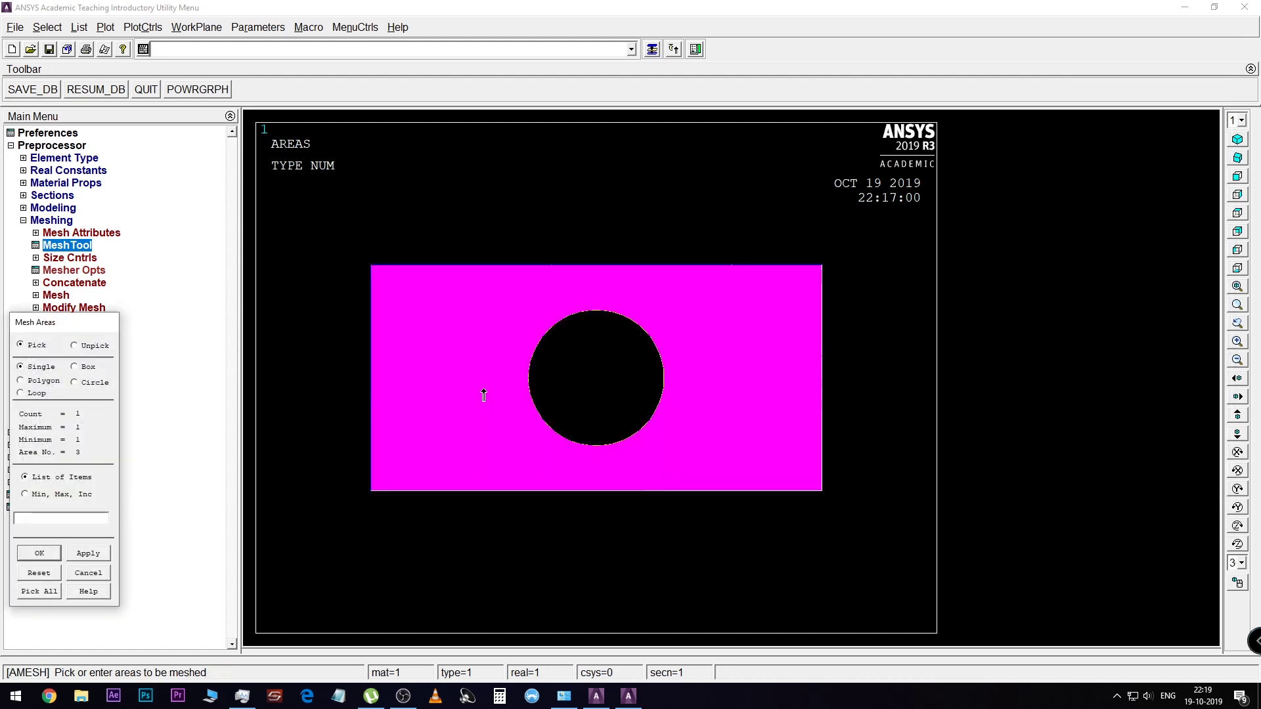
left_click(40, 553)
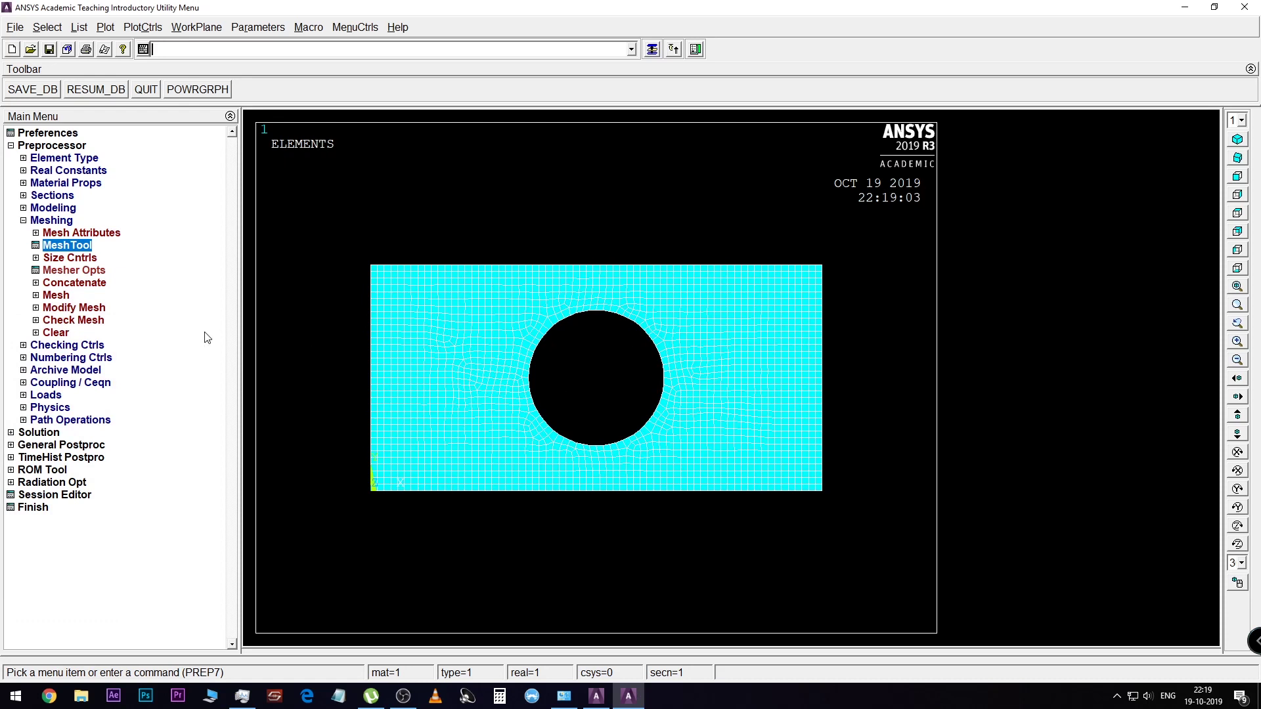
left_click(22, 224)
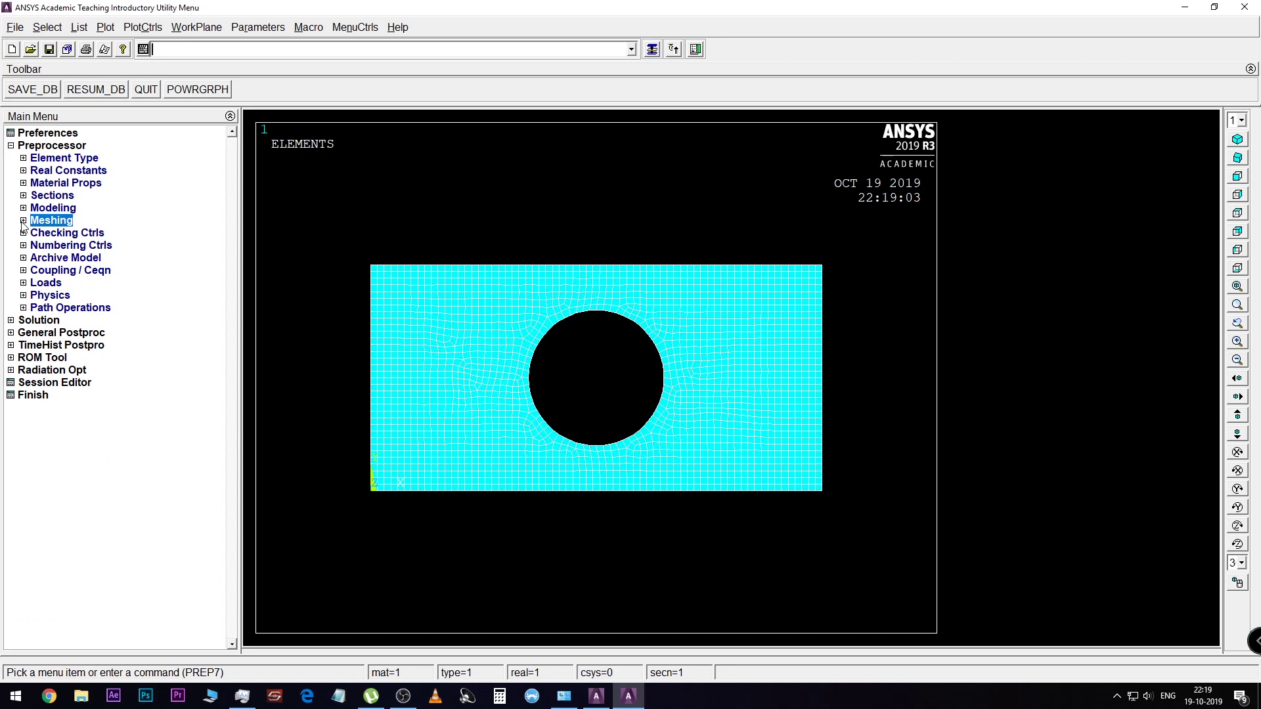
Constrain all degrees of freedom on the plate's left edge line
left_click(24, 283)
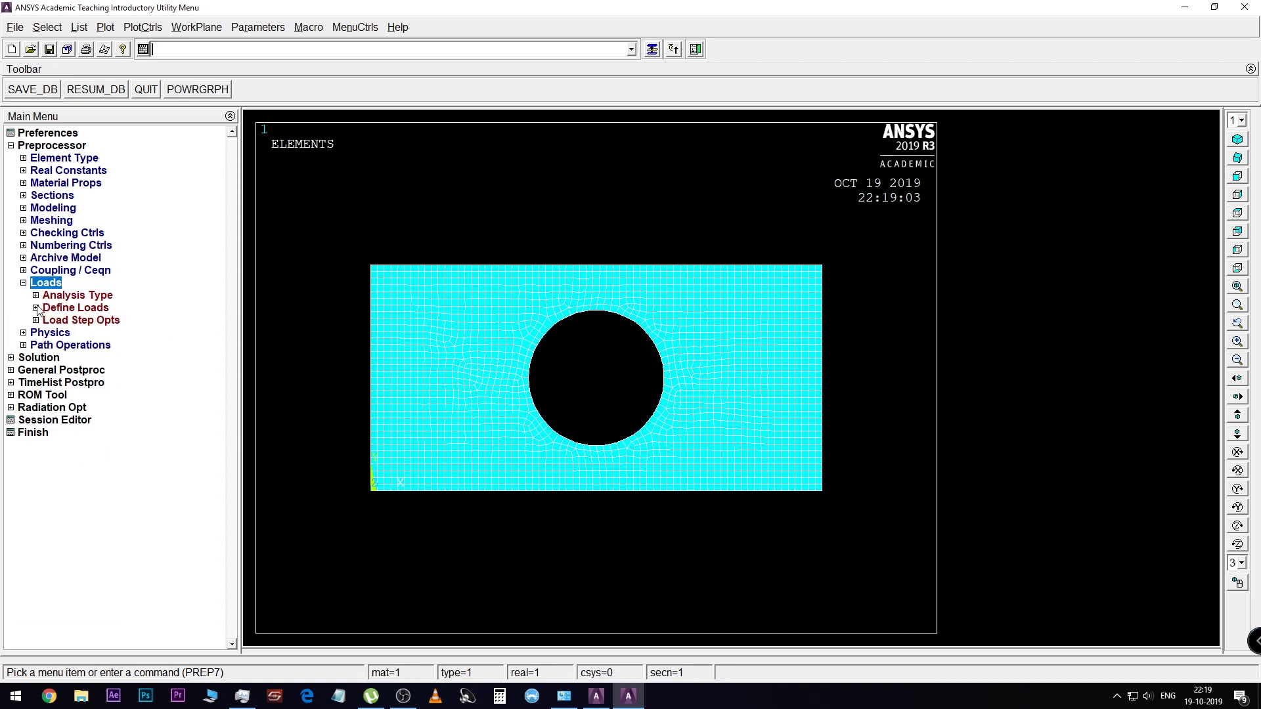
left_click(39, 309)
left_click(55, 333)
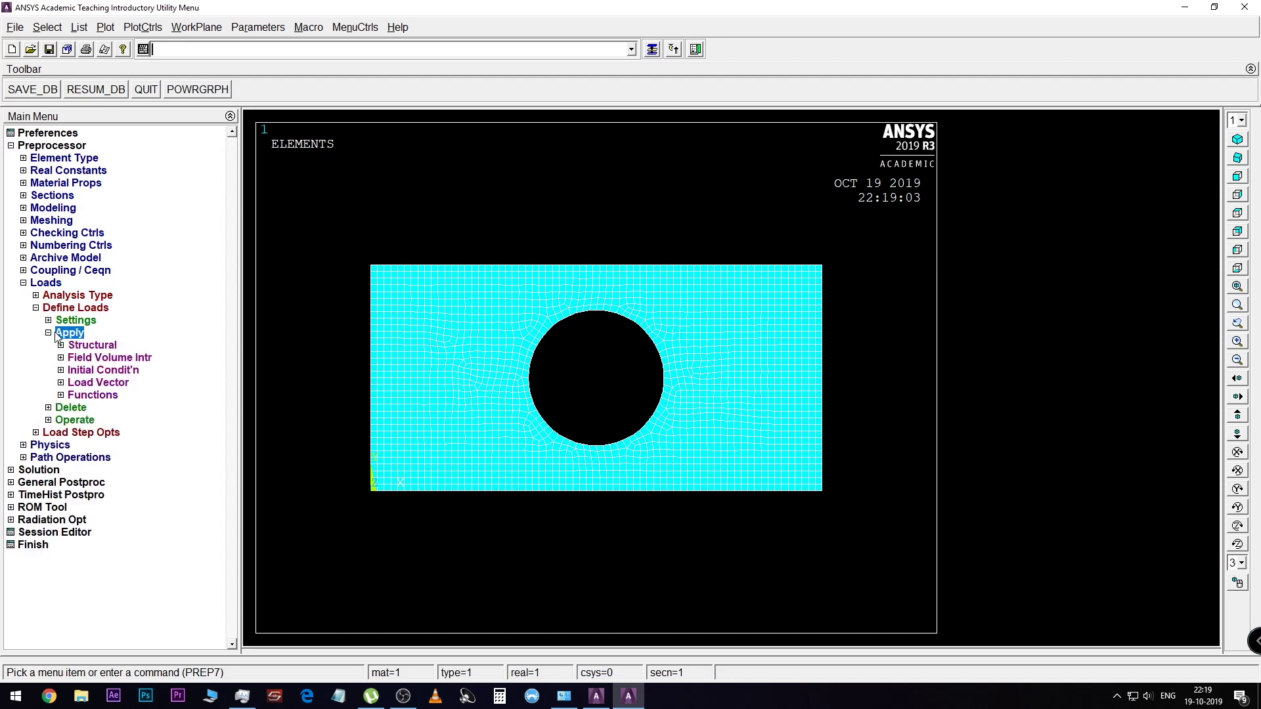
left_click(105, 350)
left_click(105, 351)
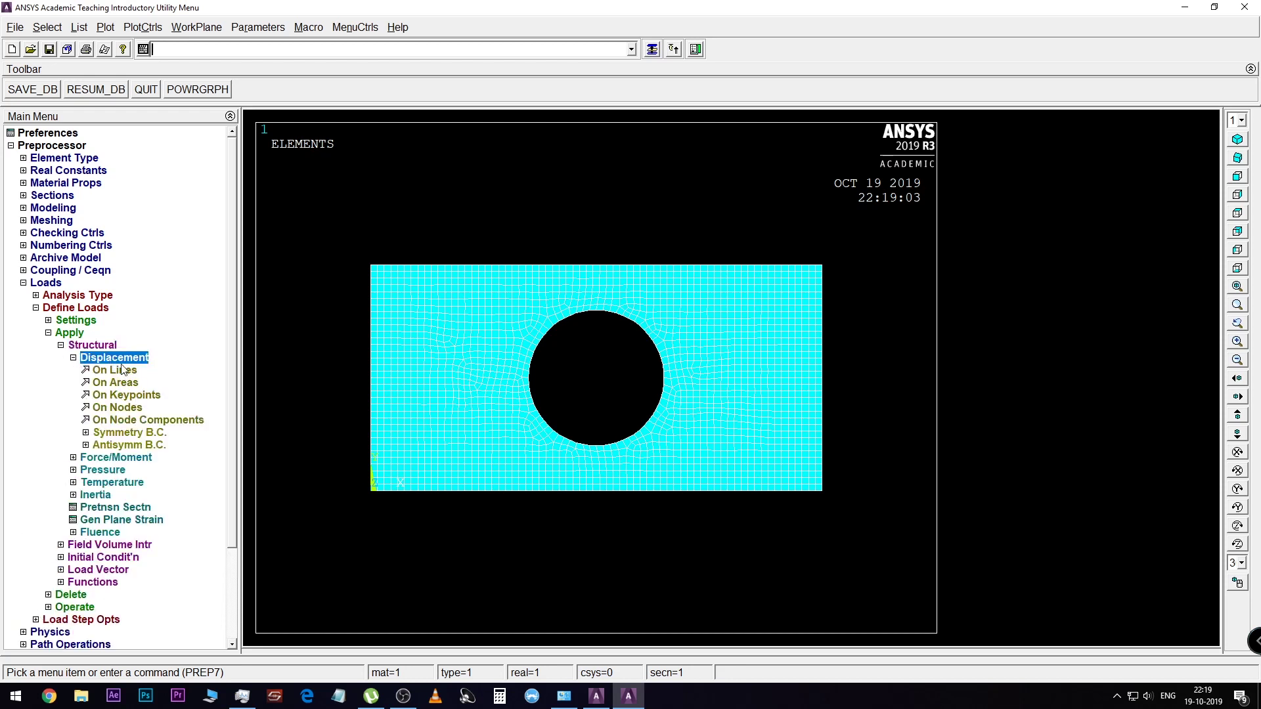
left_click(124, 372)
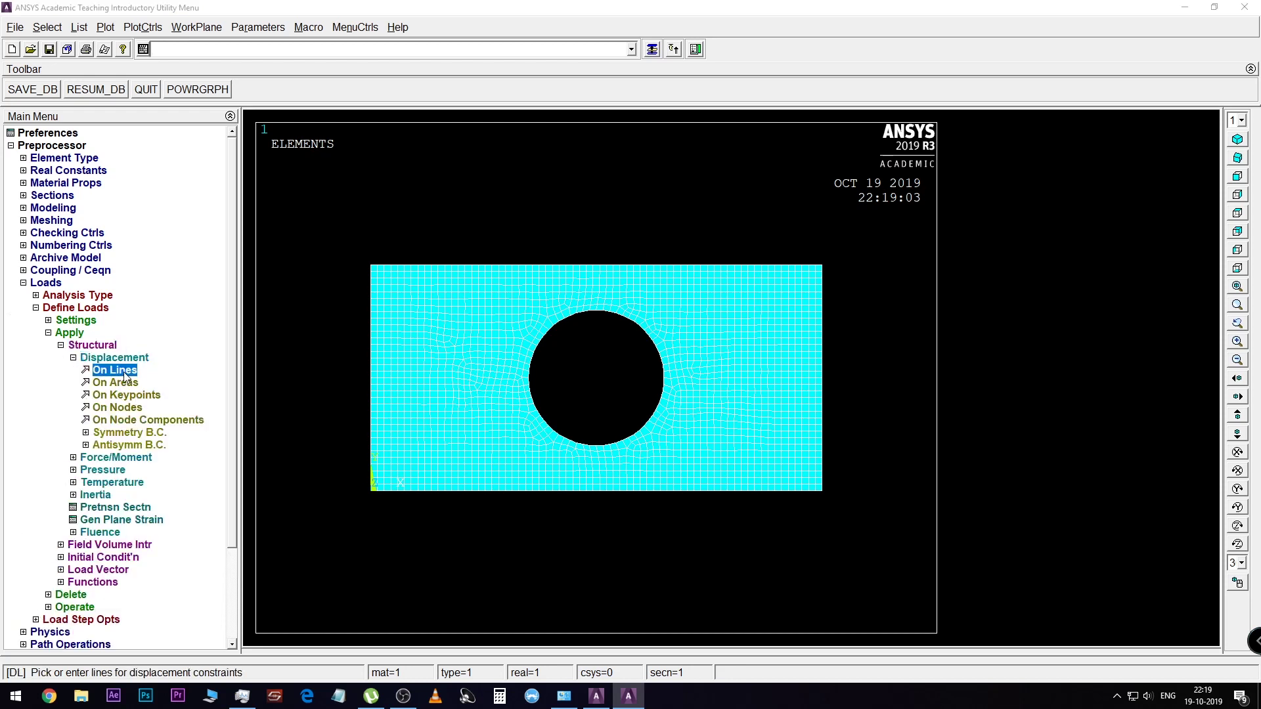
left_click(367, 337)
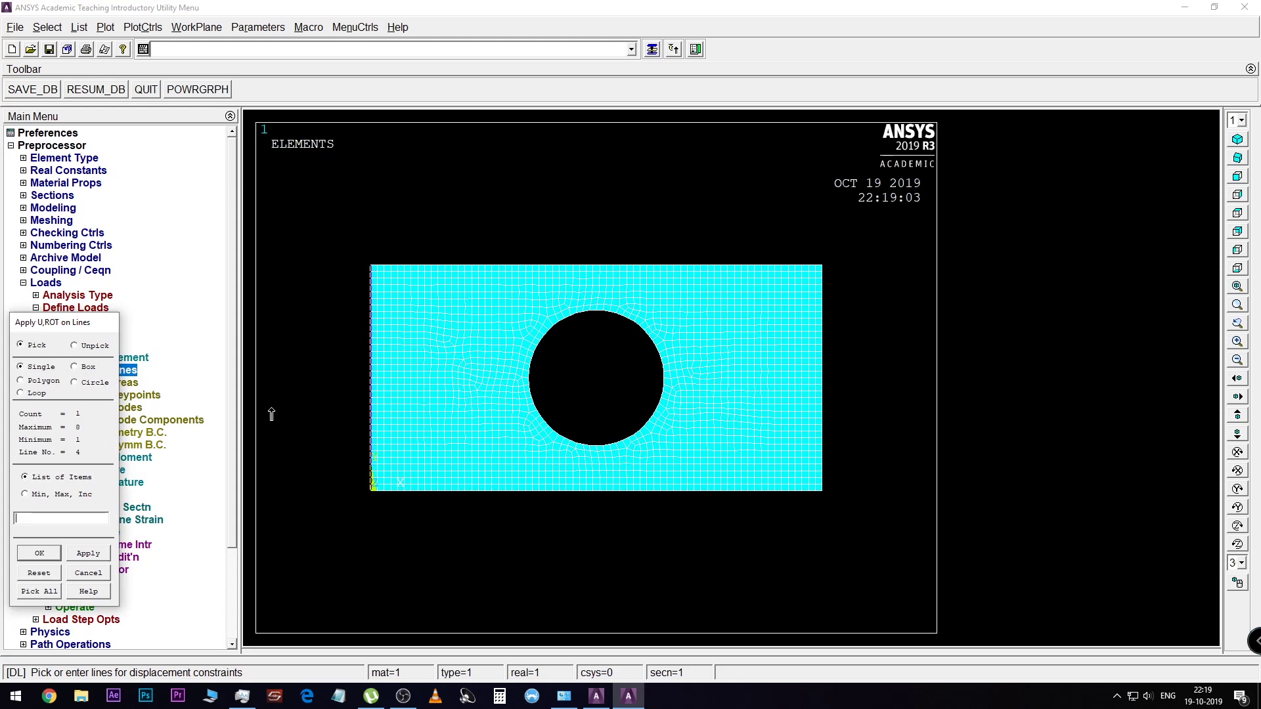
left_click(31, 556)
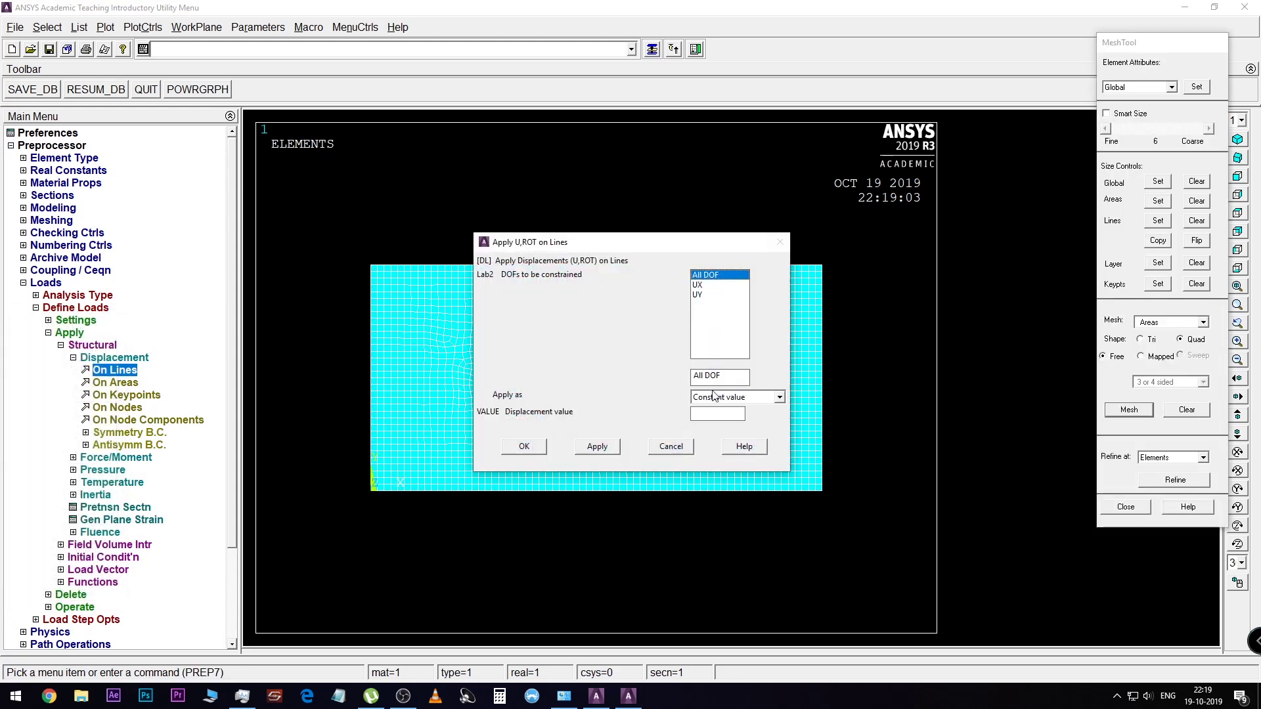
left_click(524, 449)
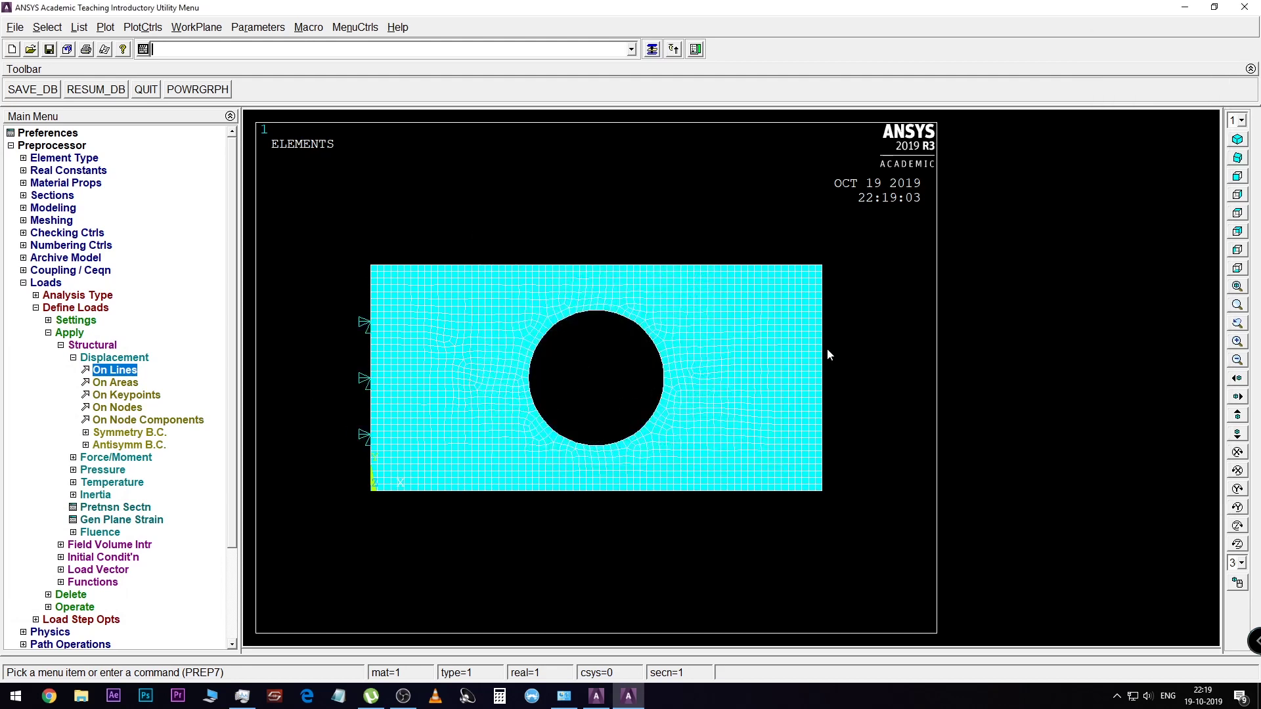
Apply a line pressure of 2000 to the plate's right edge
left_click(73, 358)
left_click(73, 383)
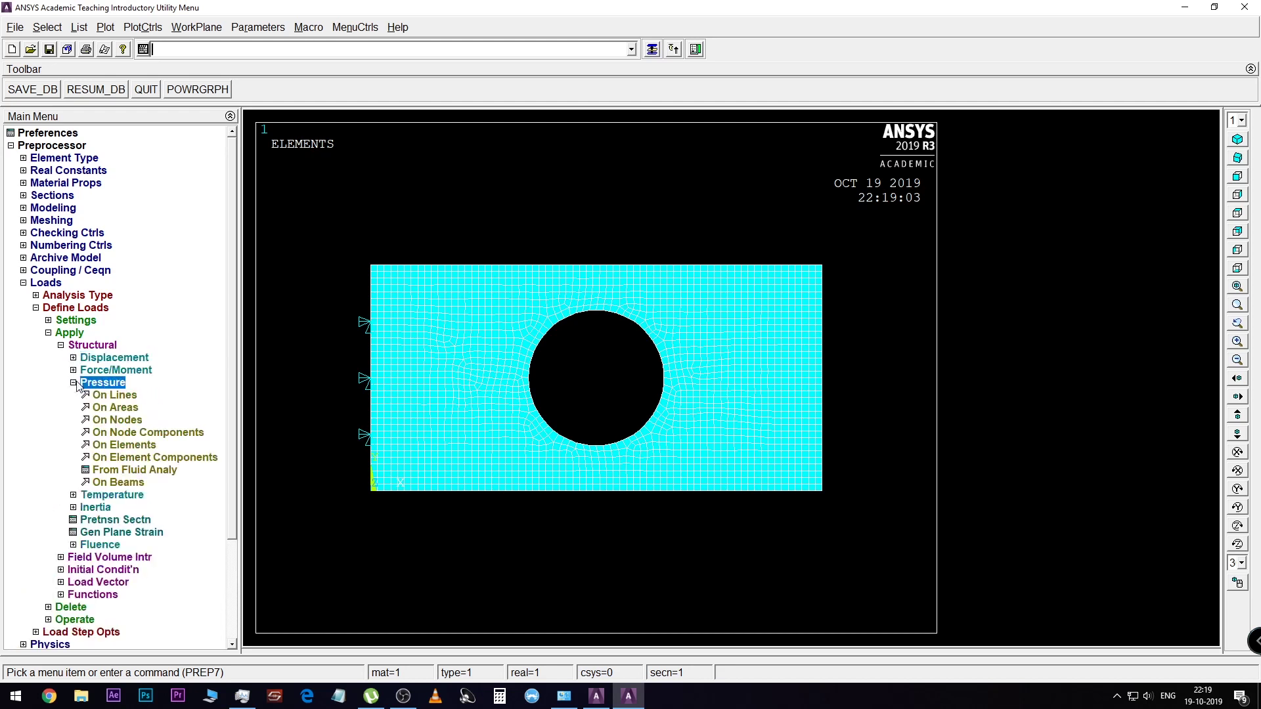
left_click(123, 396)
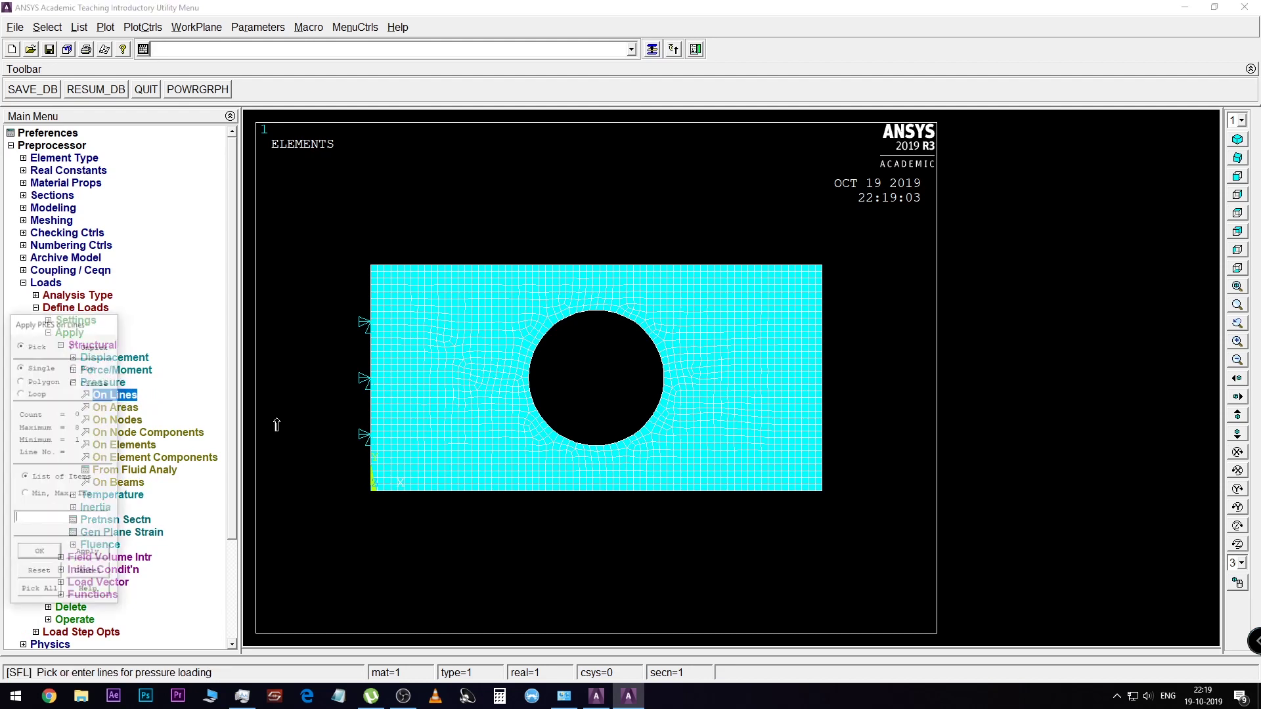
left_click(822, 366)
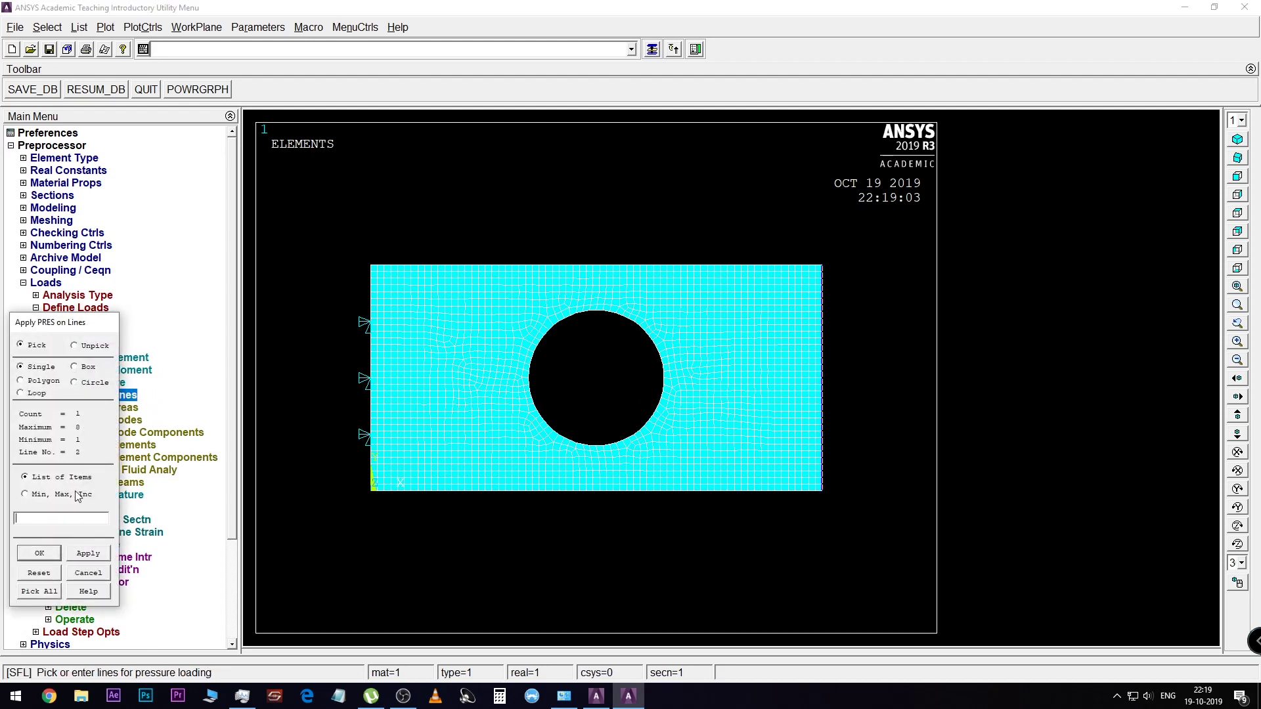
left_click(53, 552)
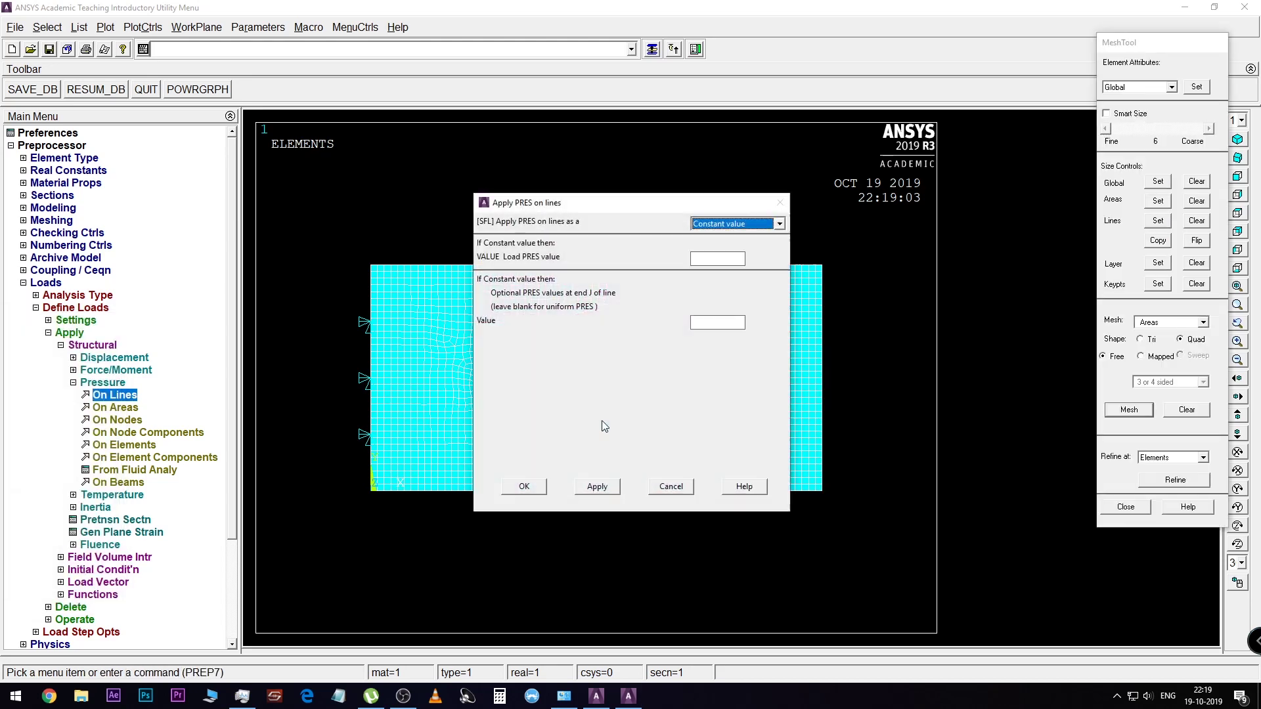
left_click(728, 257)
type("20000")
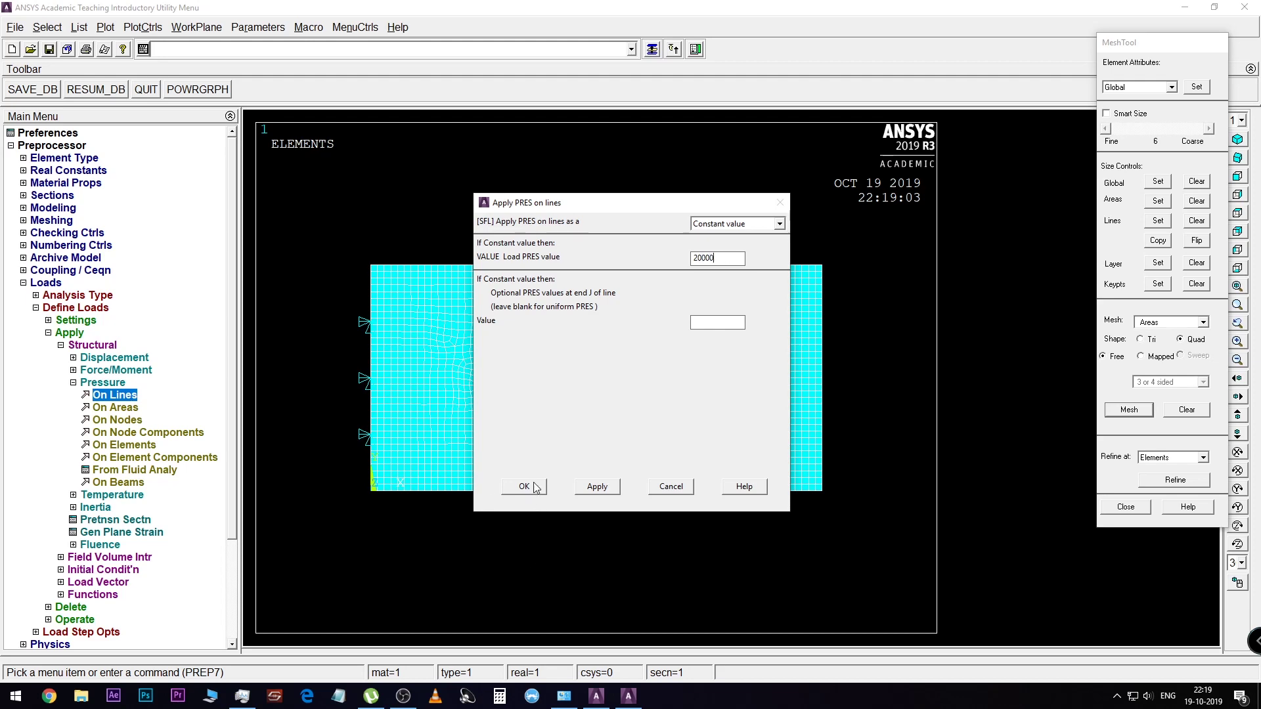
left_click(536, 487)
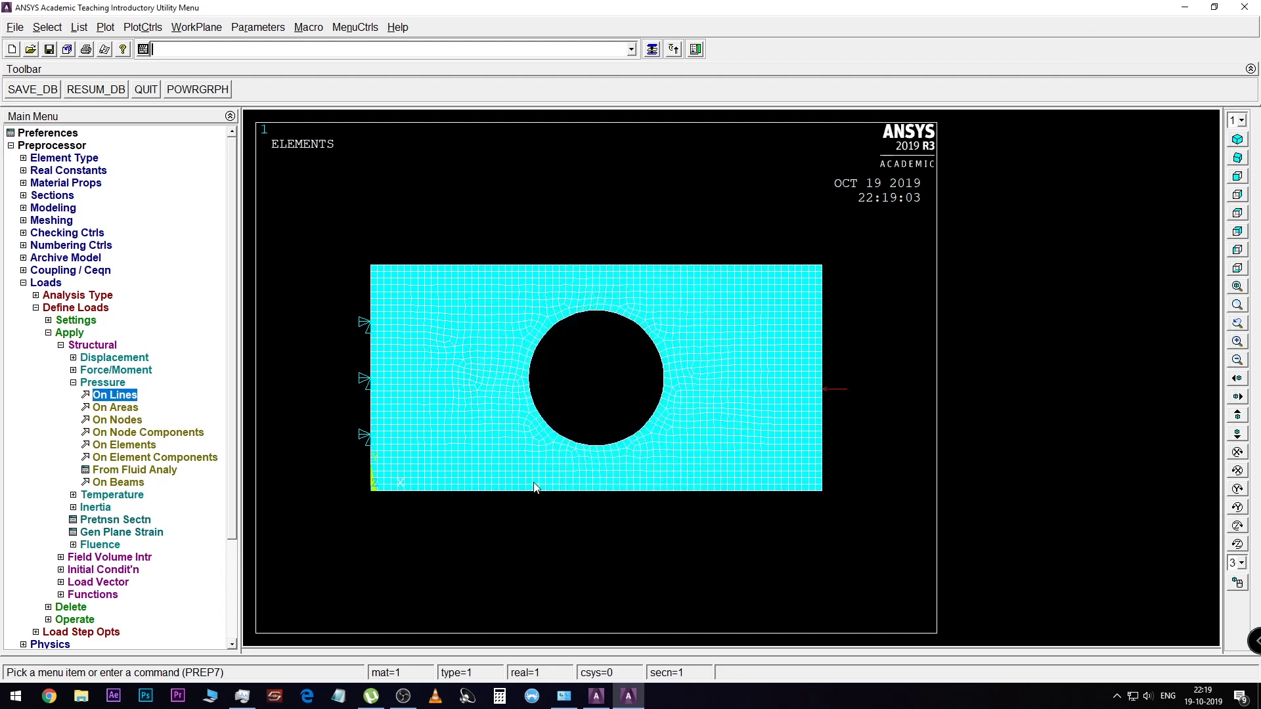
left_click(49, 334)
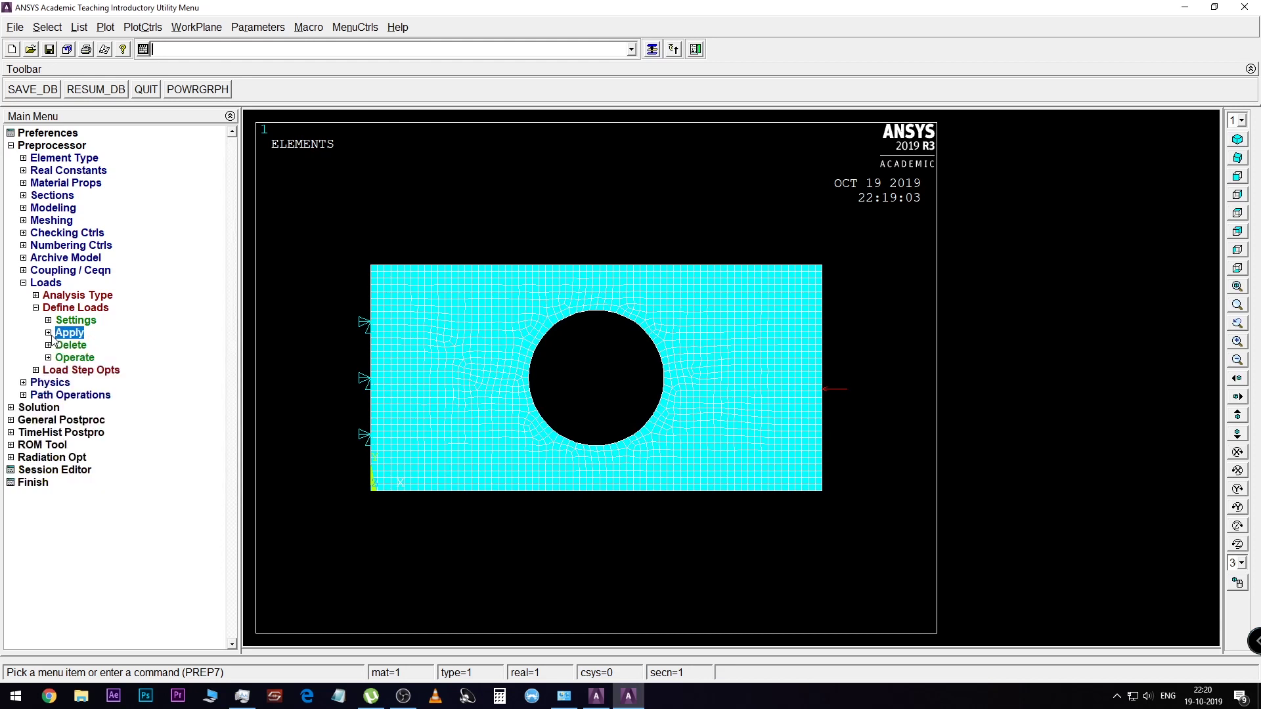
left_click(23, 283)
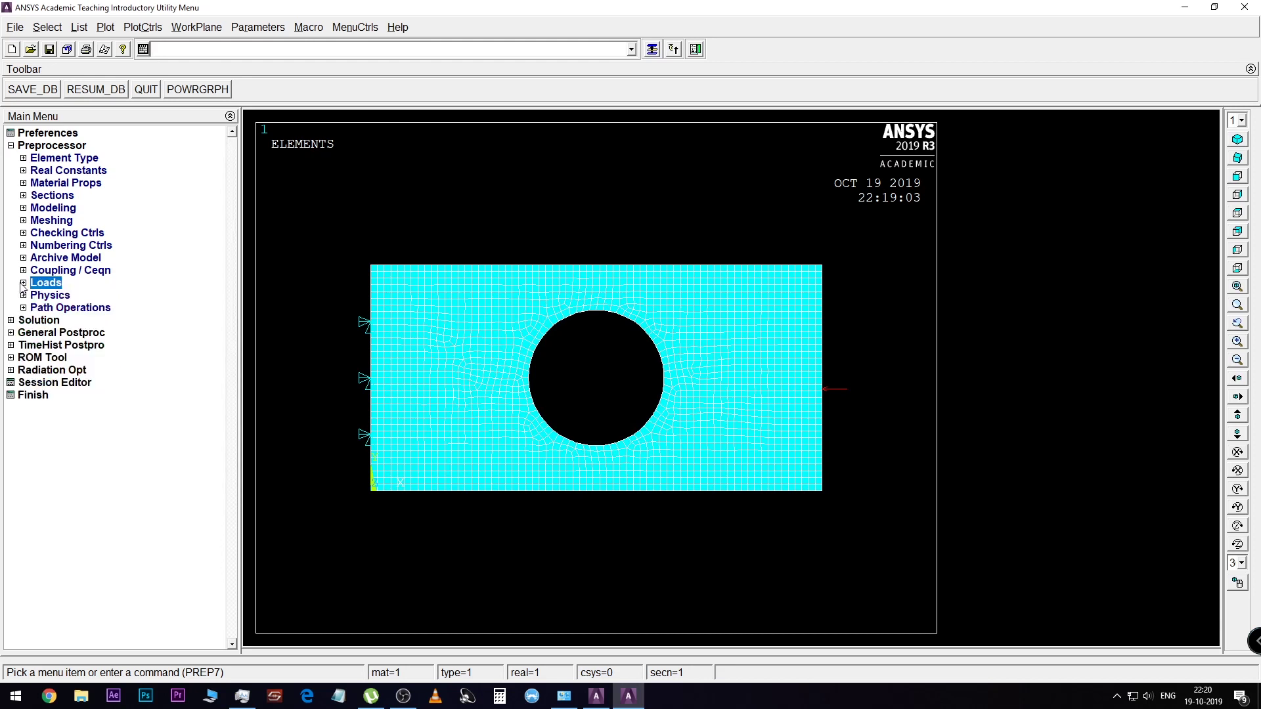
Solve the current load step, then close the 'Solution is done' note and /STATUS window
left_click(11, 146)
left_click(14, 160)
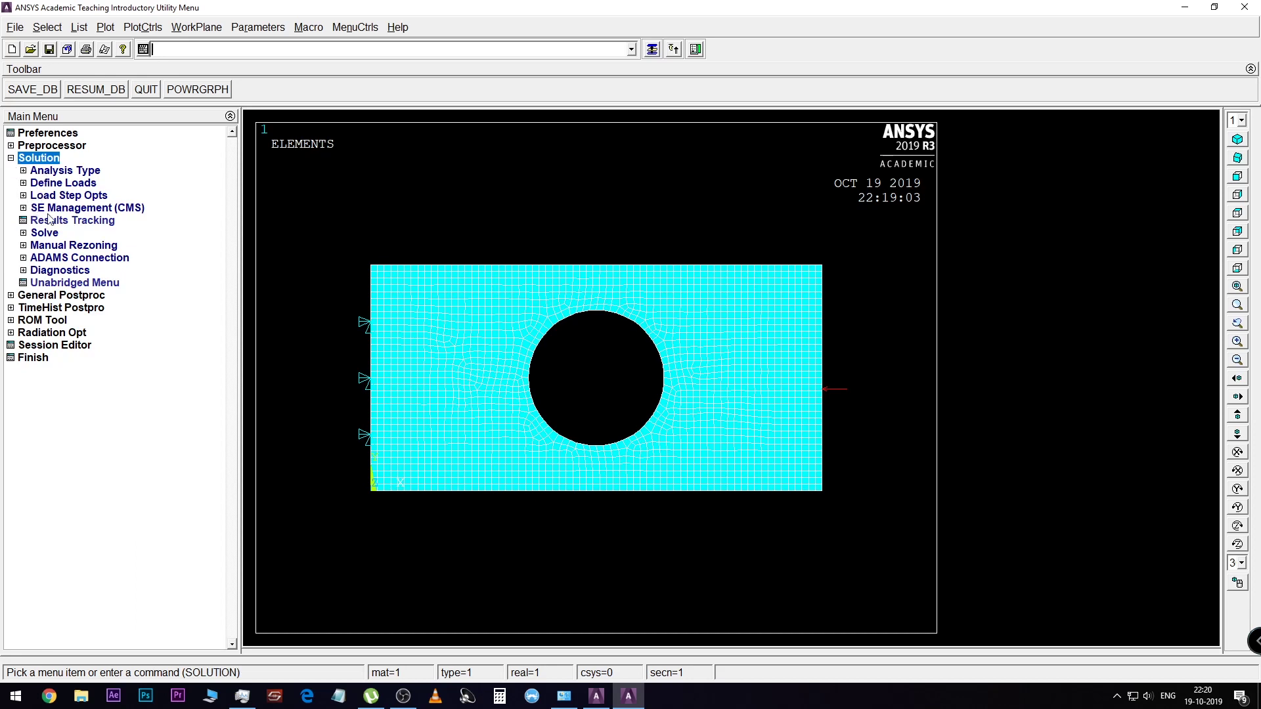
left_click(45, 234)
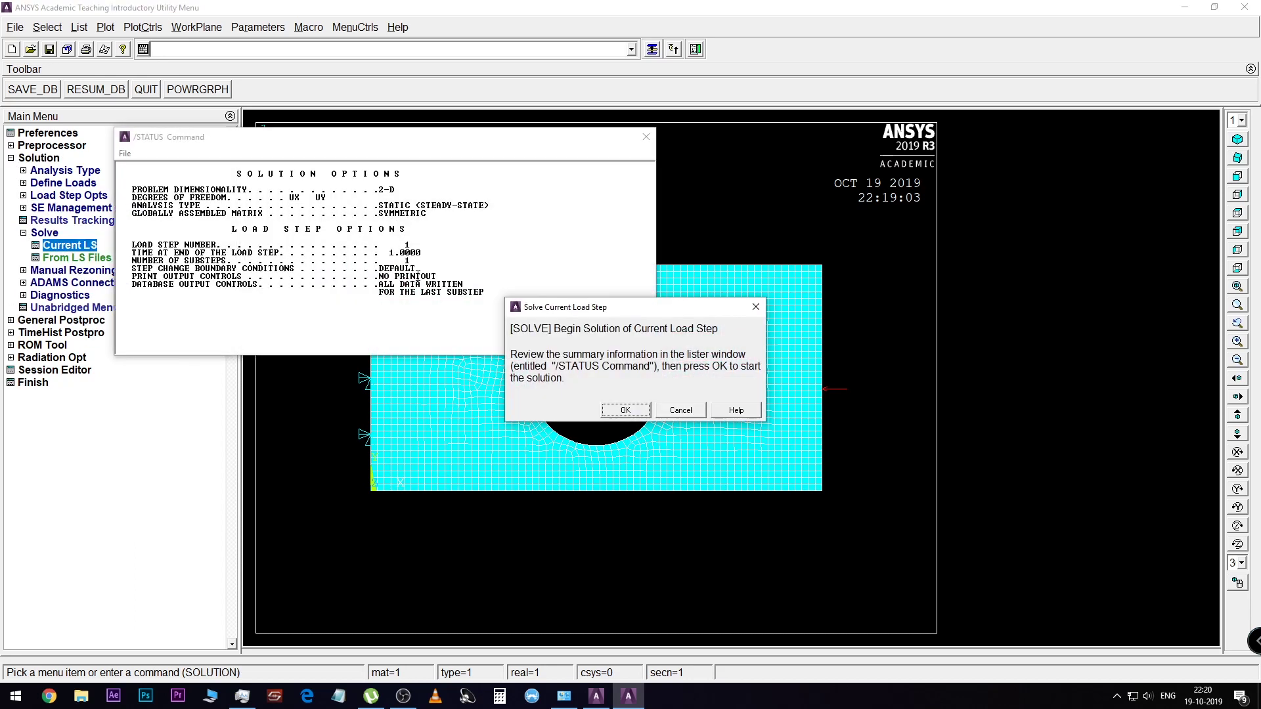
left_click(624, 410)
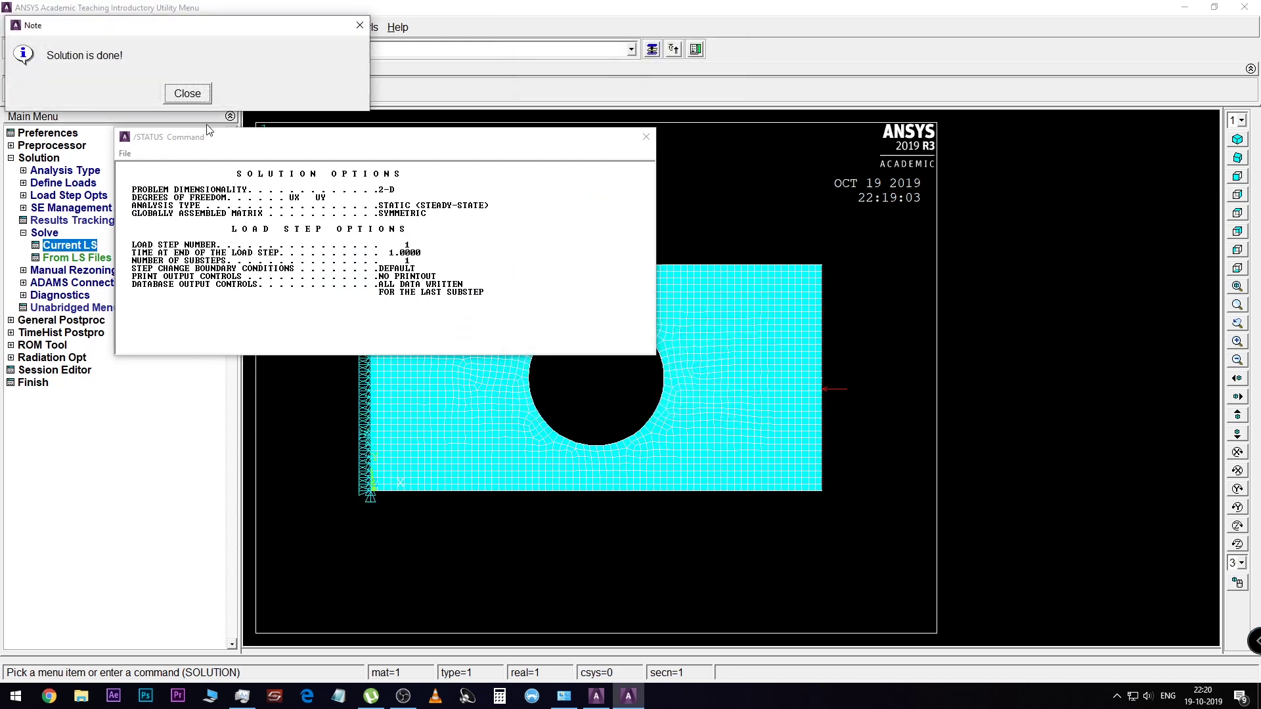
left_click(187, 93)
left_click(646, 137)
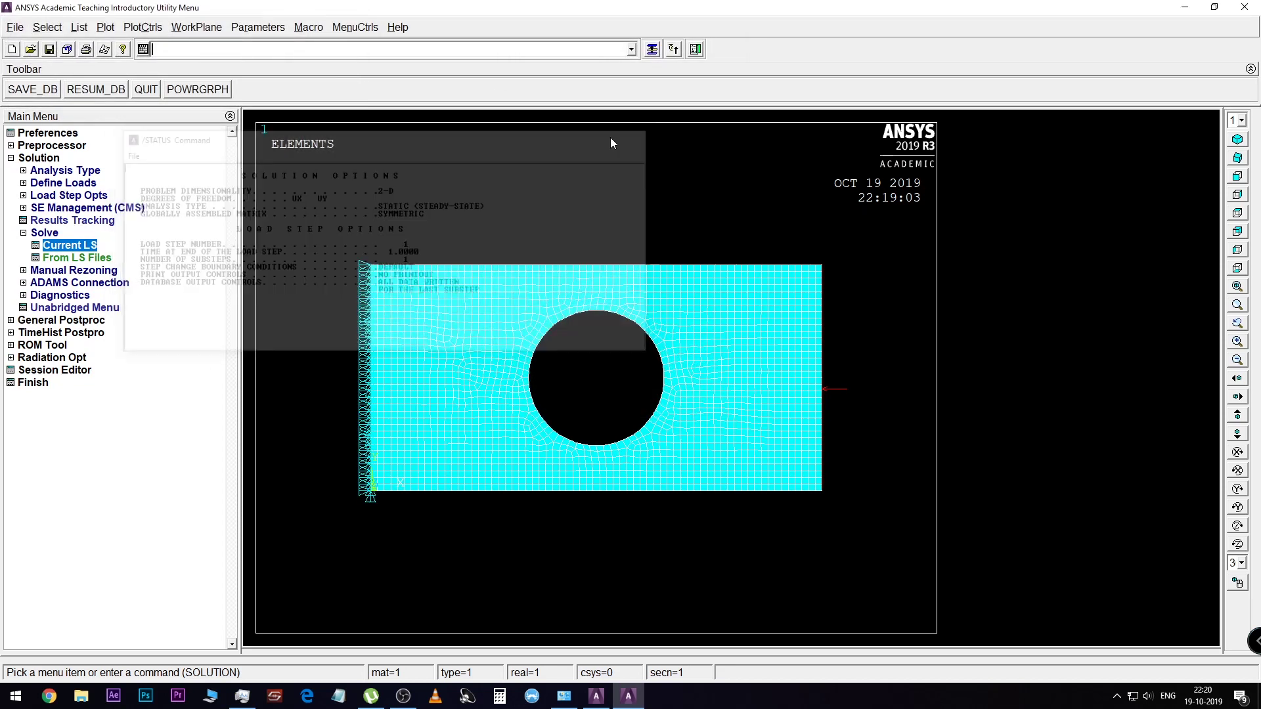
left_click(11, 158)
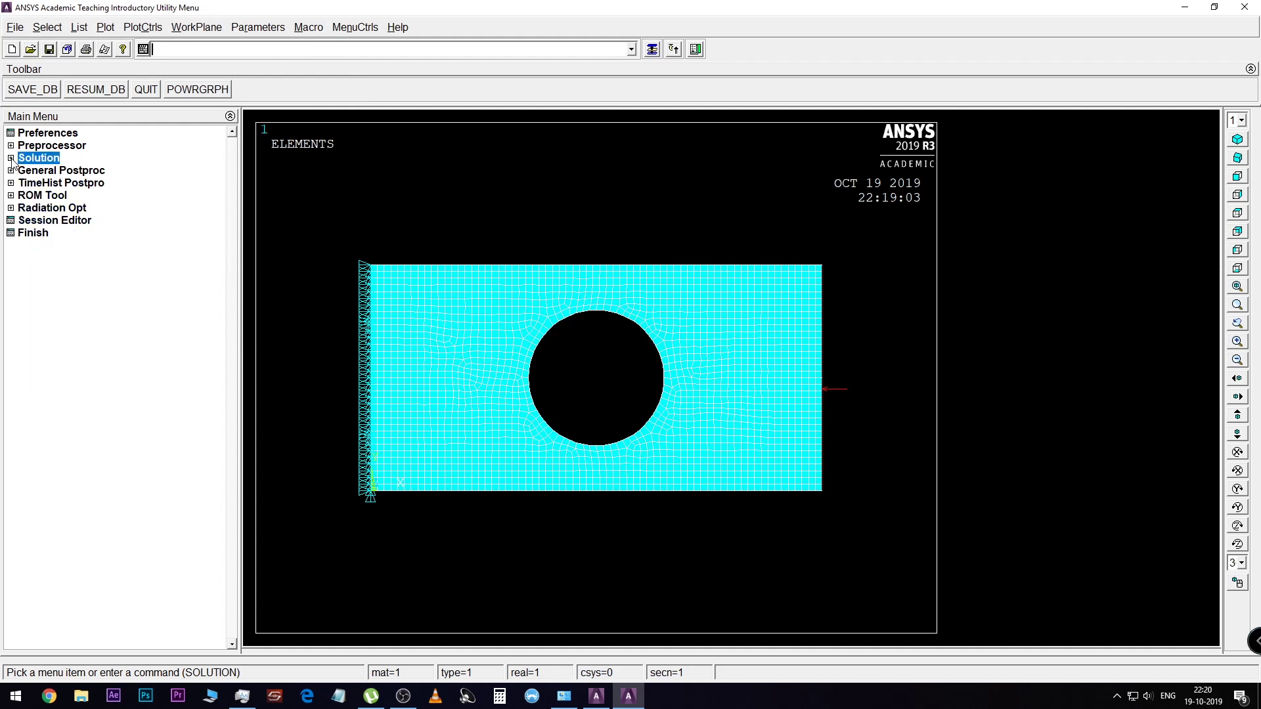
Plot the deformed shape with the 'Def + undeformed' option, showing maximum displacement 34.2997
left_click(10, 172)
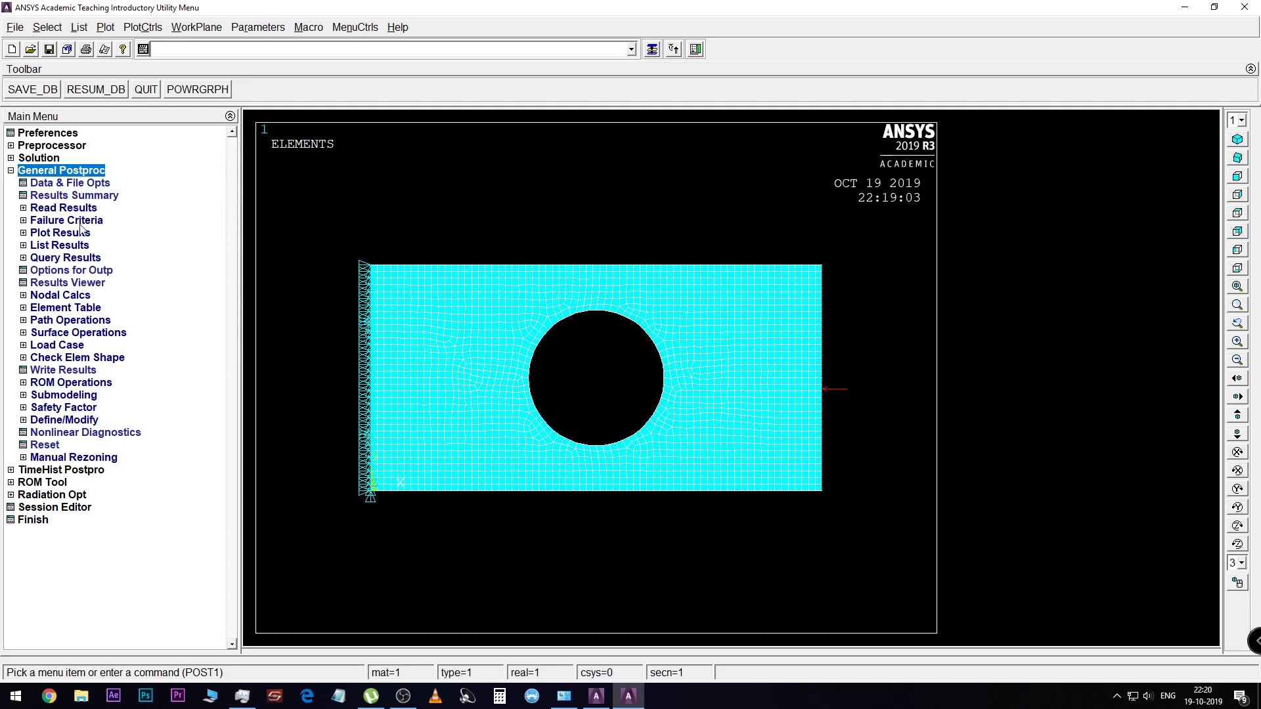
left_click(84, 233)
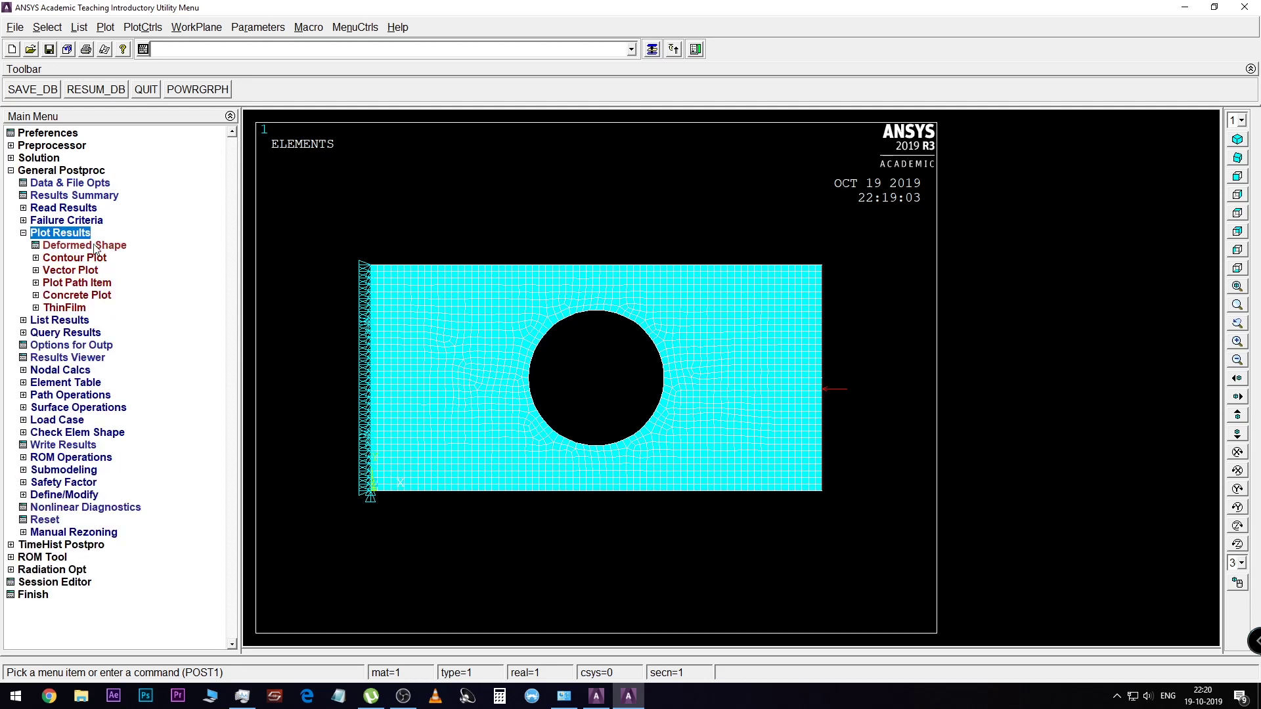
left_click(92, 245)
left_click(722, 348)
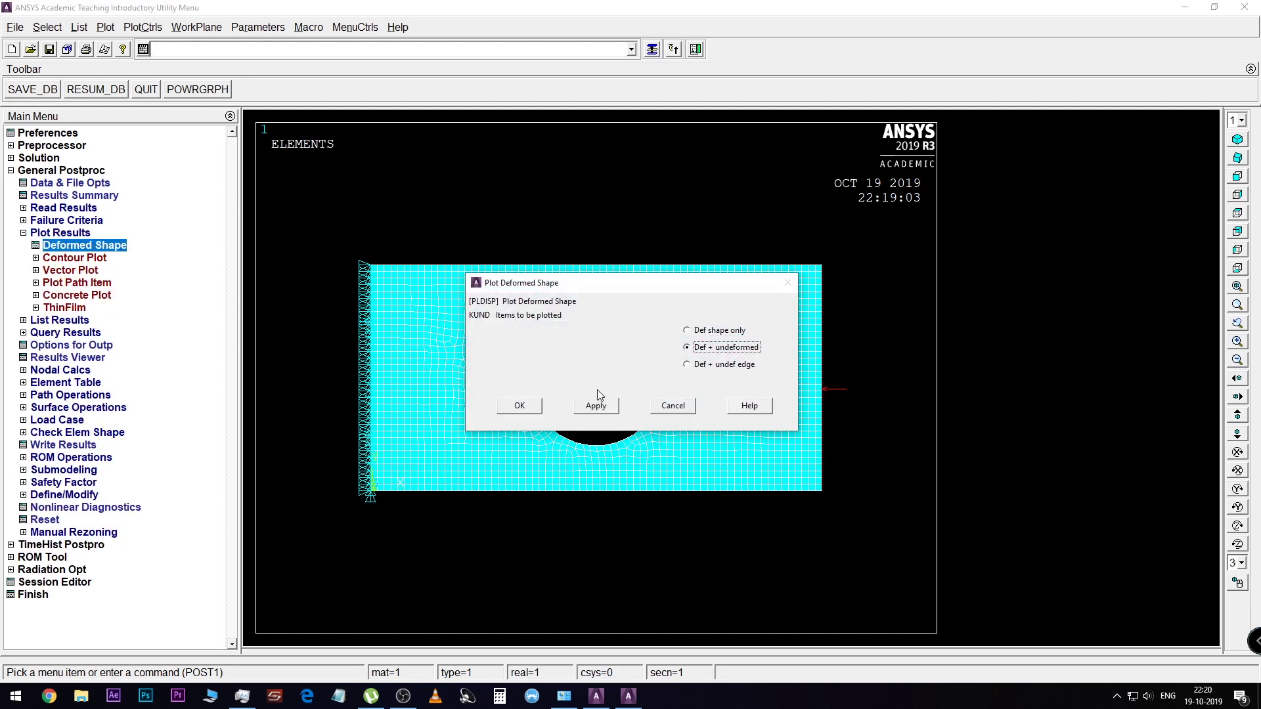
left_click(525, 407)
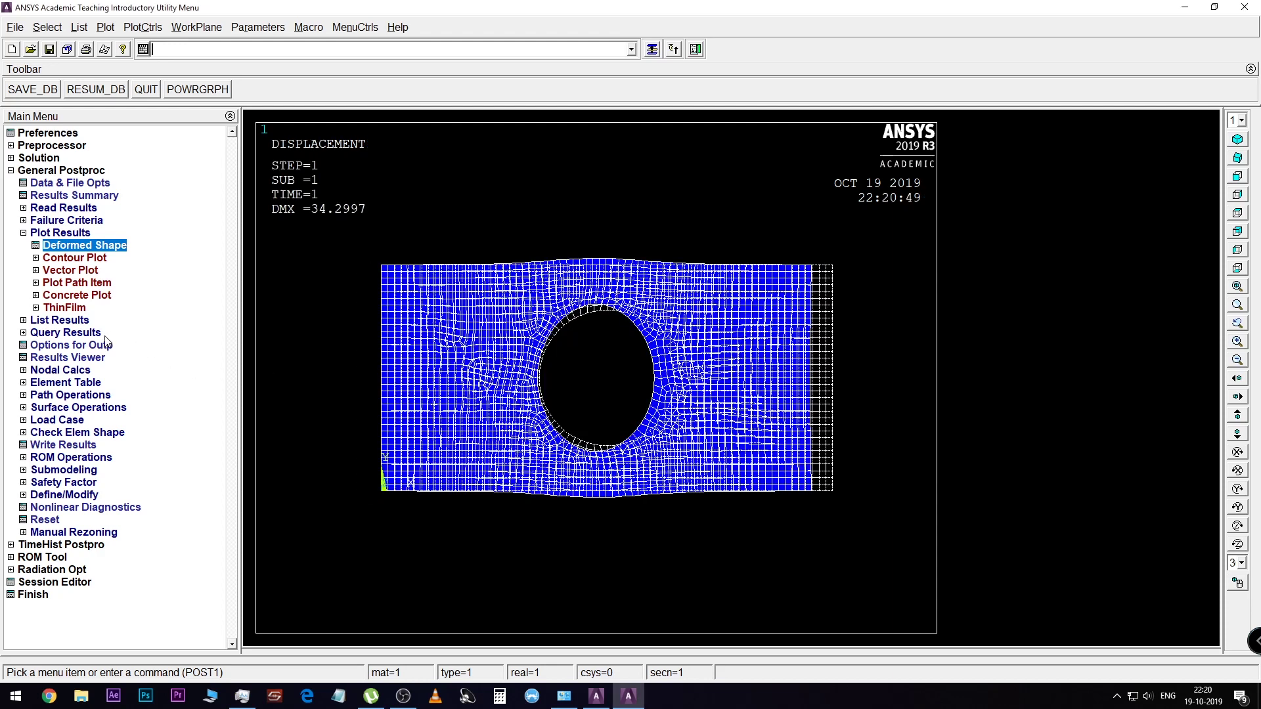
Attempt an element-solution von Mises stress contour plot
left_click(71, 259)
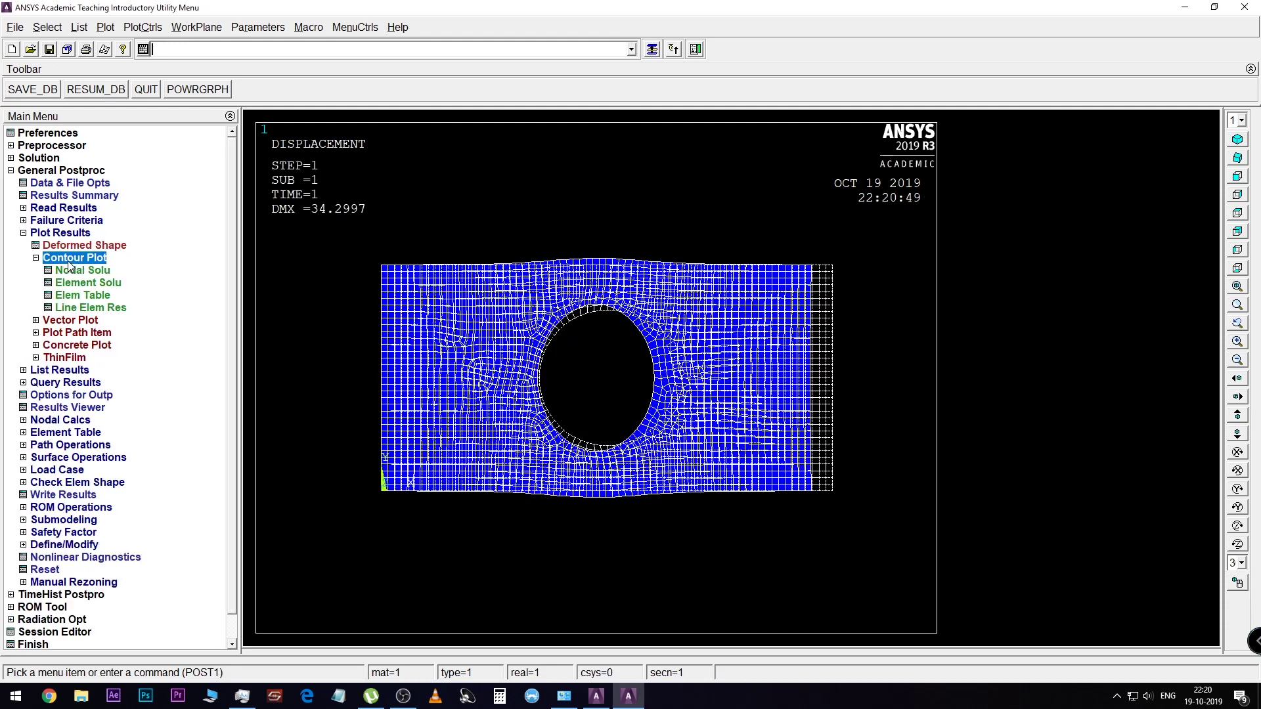
left_click(88, 283)
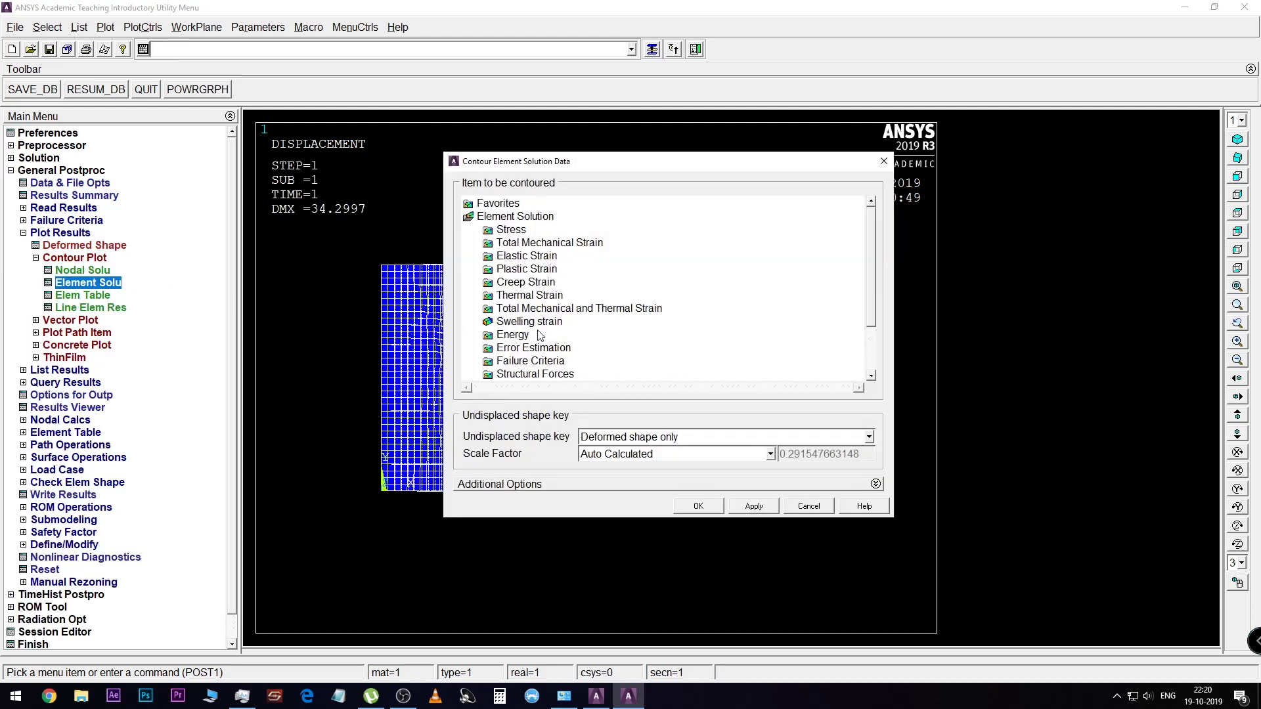
double_click(511, 229)
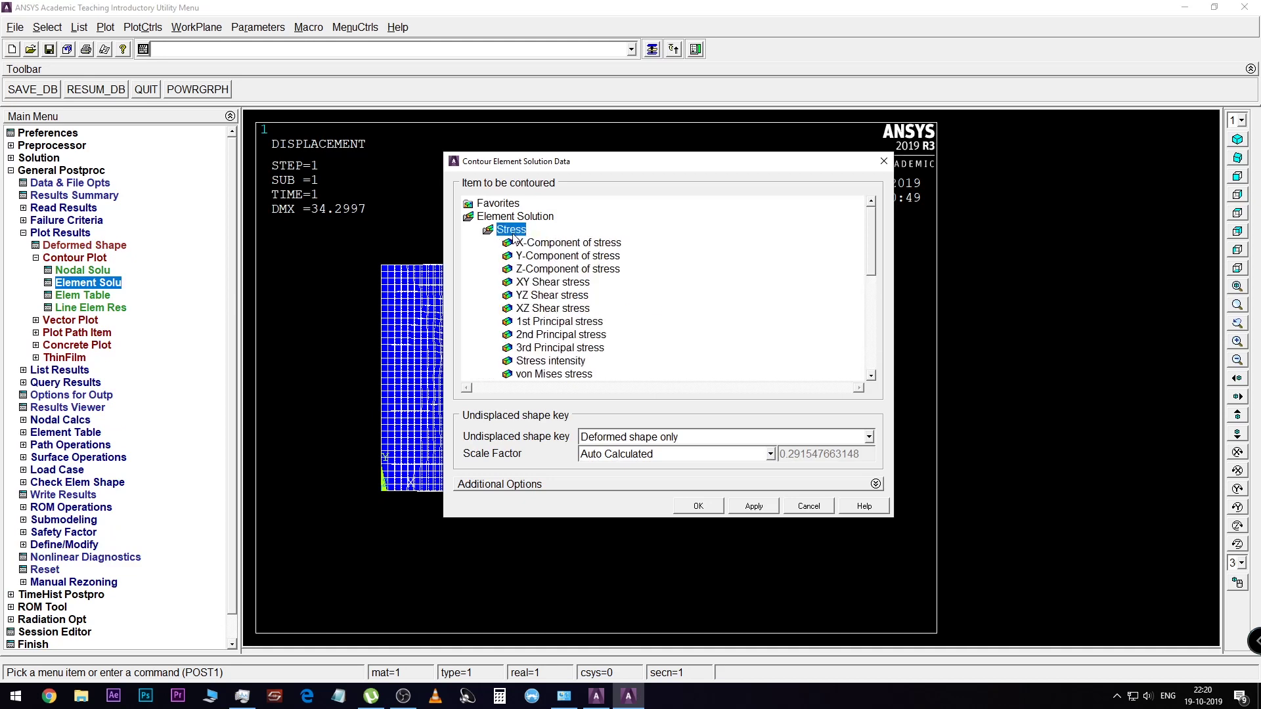
left_click(544, 376)
left_click(700, 506)
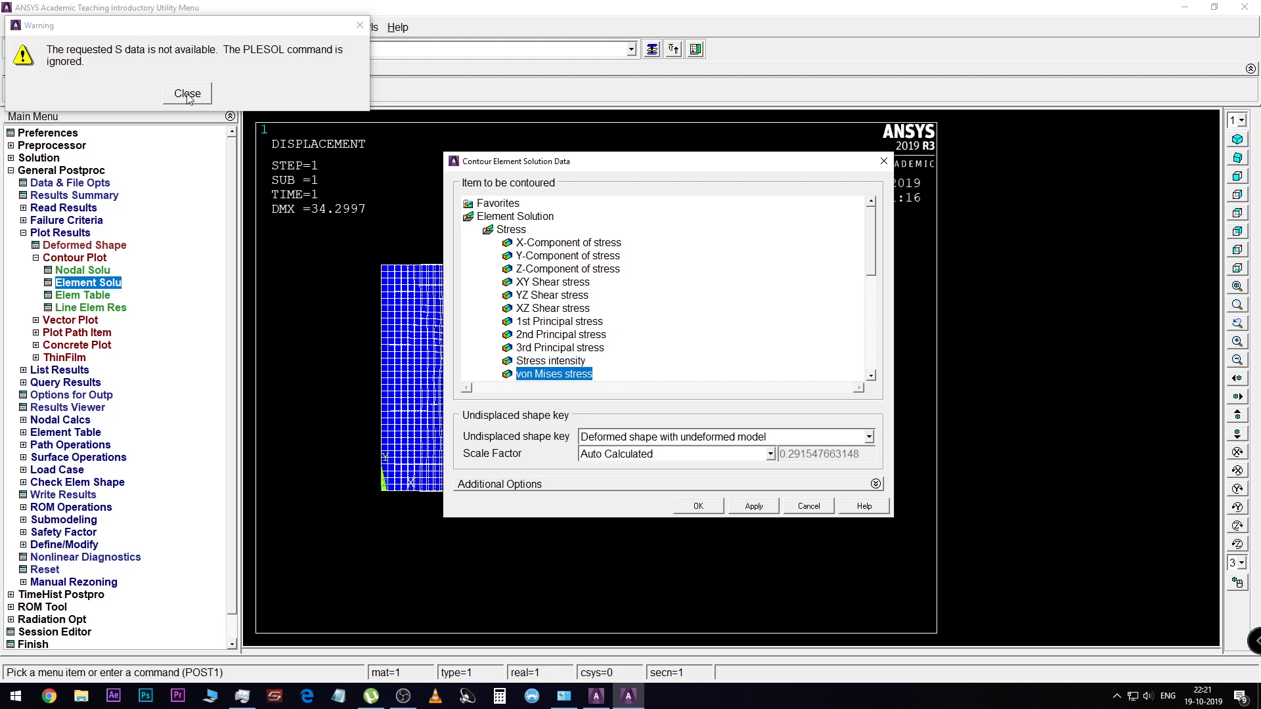
Dismiss the missing stress data warnings and show the deformed plate in isometric view
left_click(188, 95)
left_click(698, 507)
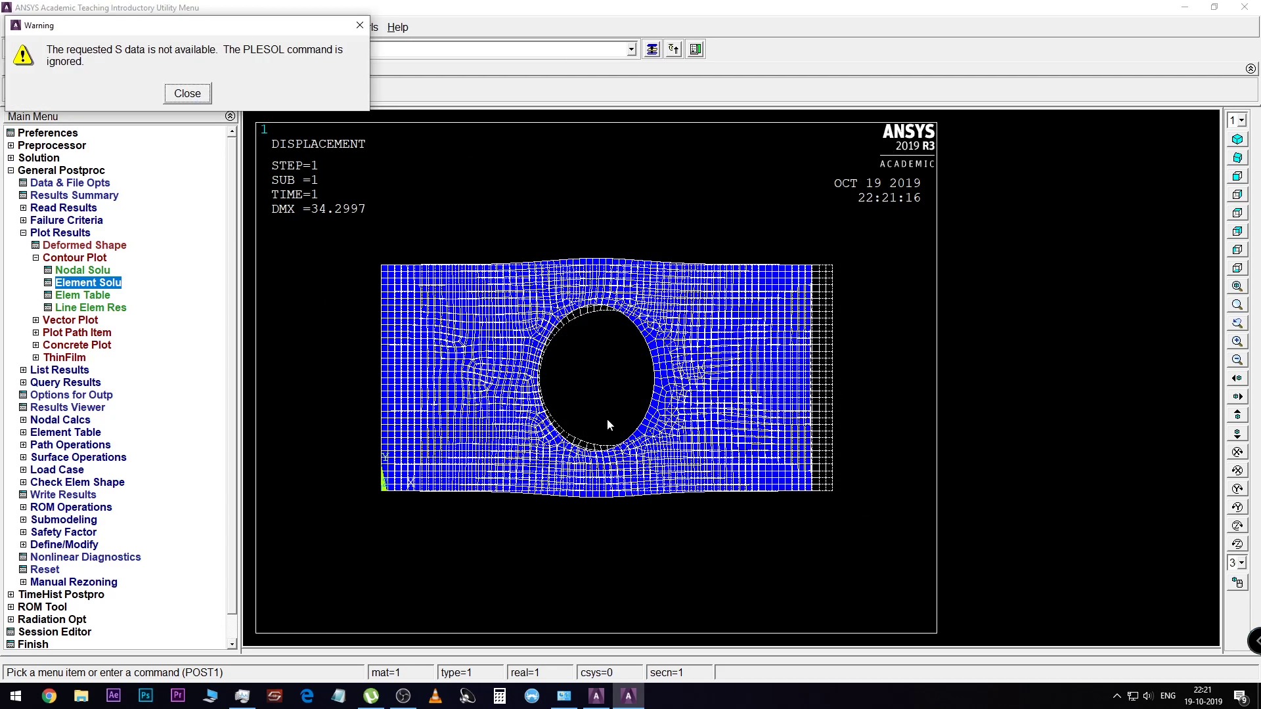
left_click(176, 100)
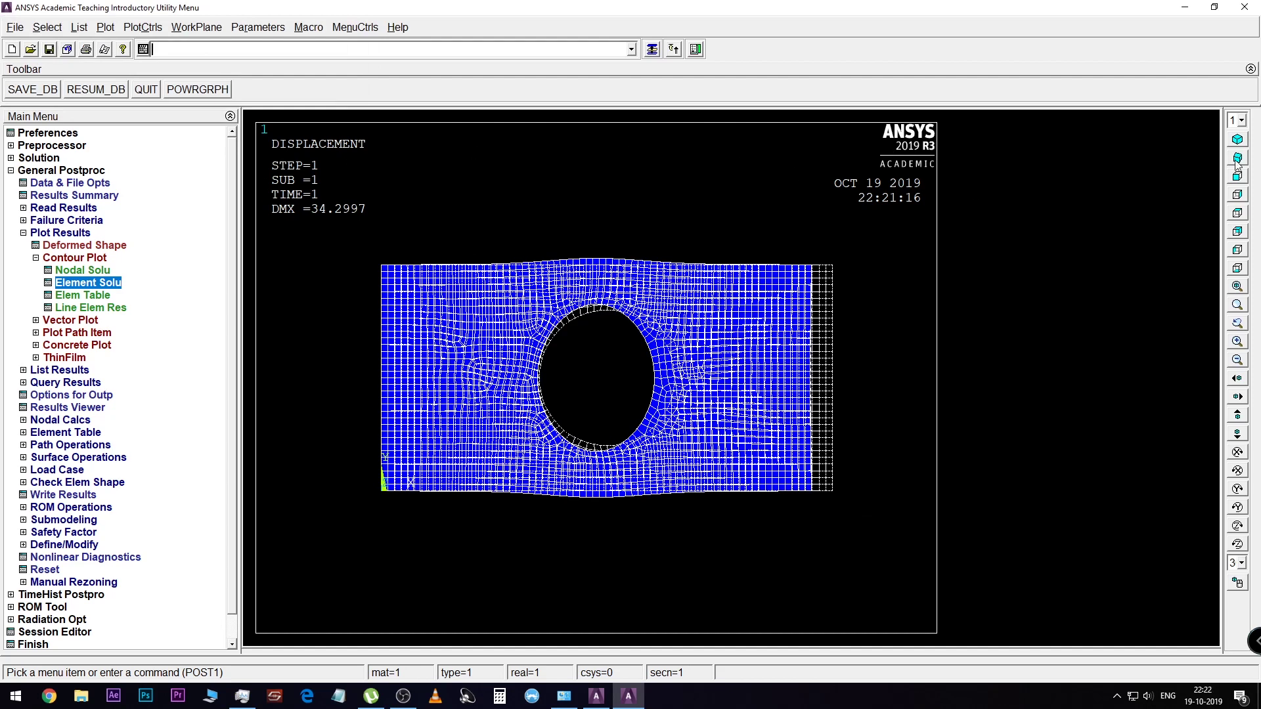
left_click(1239, 140)
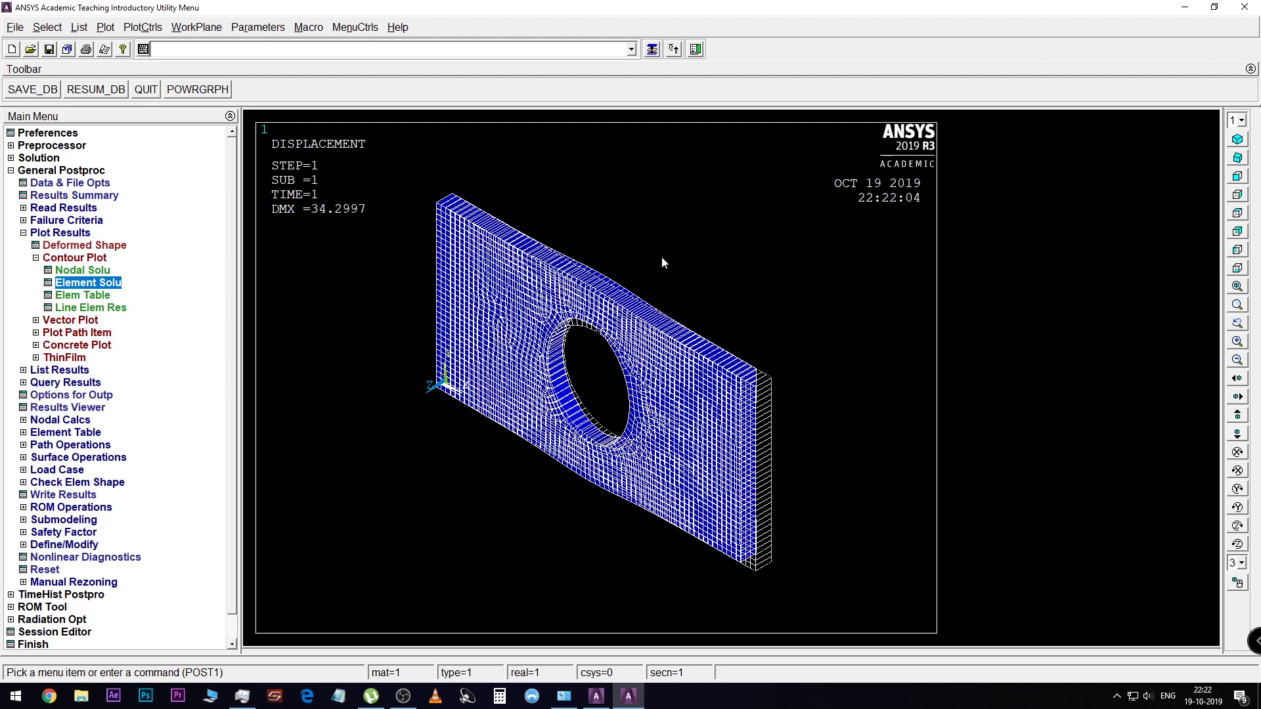